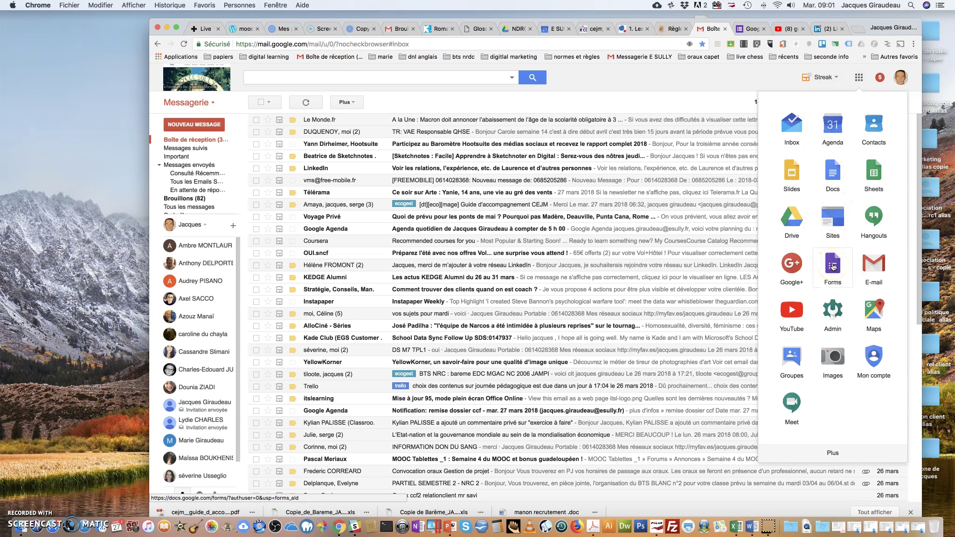
# Switch to Google Forms and create a new blank form
pyautogui.click(833, 266)
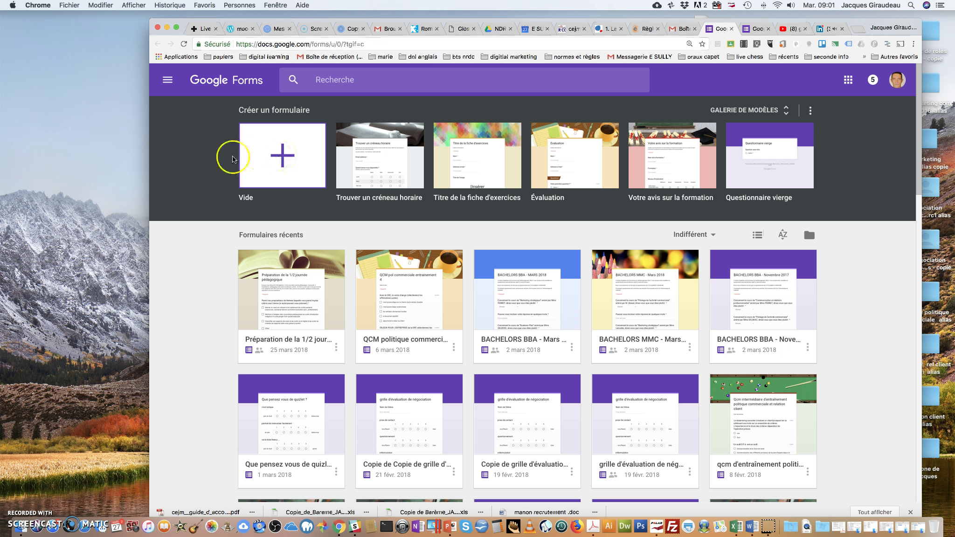
pyautogui.click(285, 162)
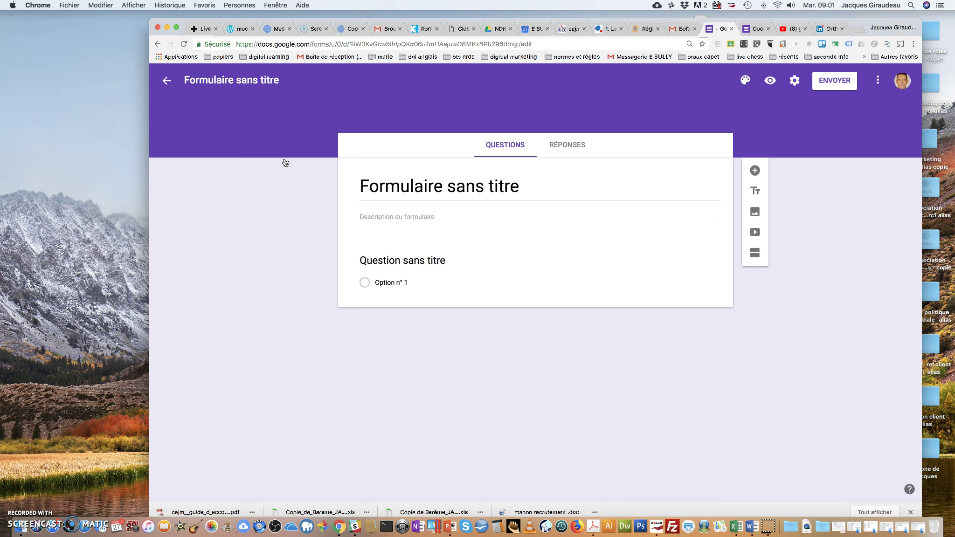
# Title the form "évaluation cours 1"
pyautogui.click(364, 186)
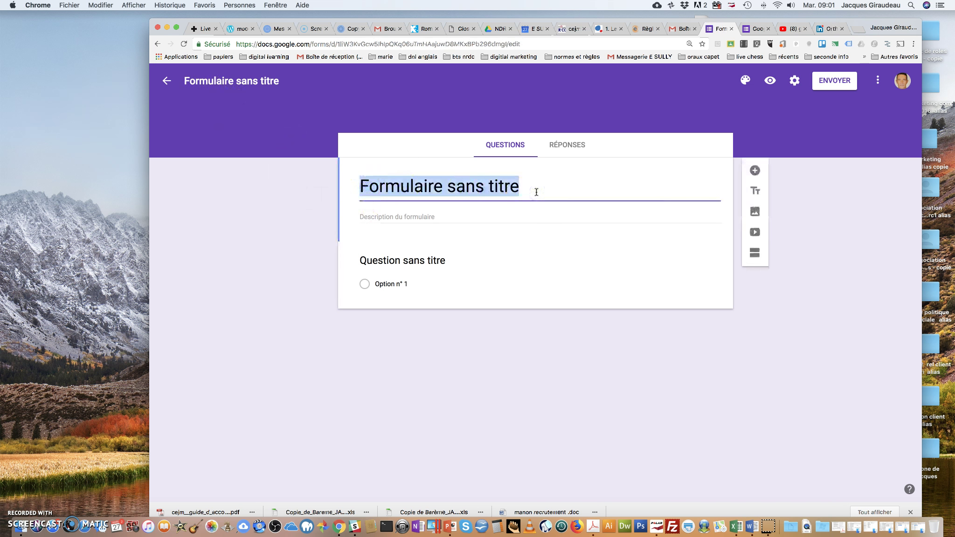
pyautogui.write('evalautio')
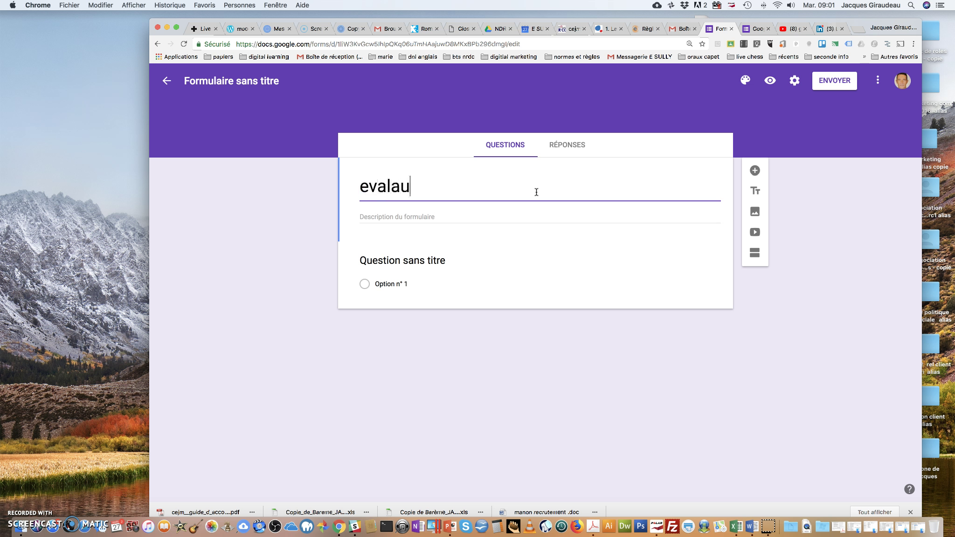
pyautogui.press('BackSpace')
pyautogui.press('BackSpace')
pyautogui.press('BackSpace')
pyautogui.press('BackSpace')
pyautogui.press('BackSpace')
pyautogui.press('BackSpace')
pyautogui.press('BackSpace')
pyautogui.write('uation cours 1')
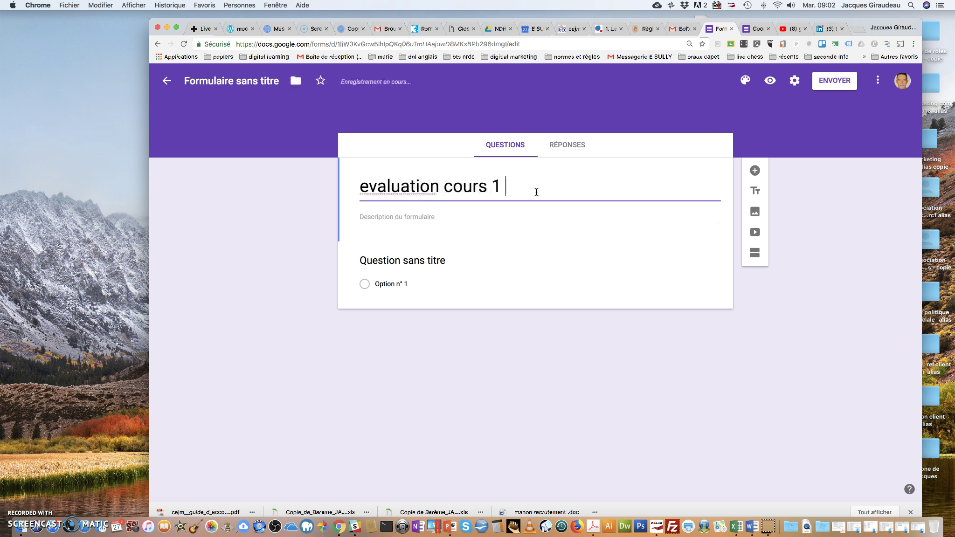
pyautogui.click(364, 185)
pyautogui.press('BackSpace')
pyautogui.write('é')
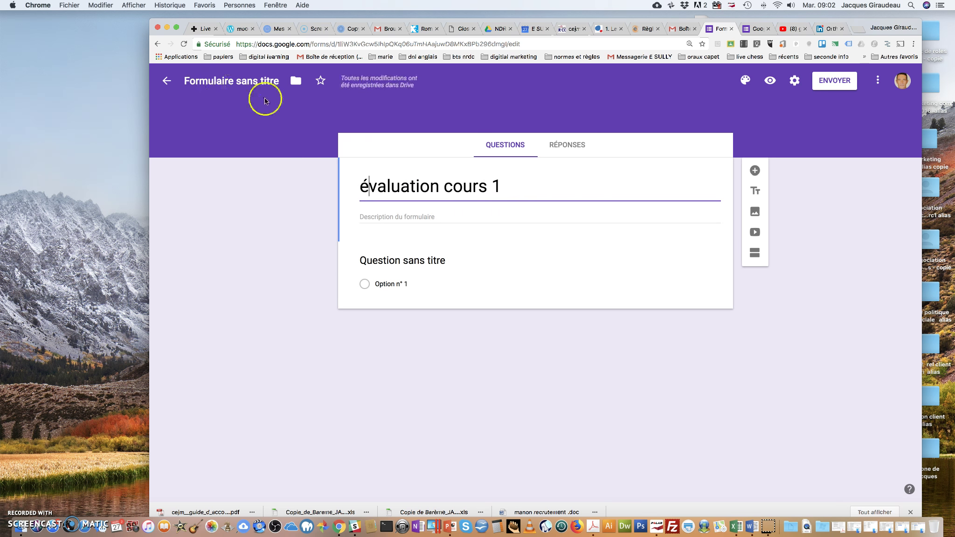
# Name the form's file "évaluation cours 1", matching its title, and leave the description empty
pyautogui.click(256, 83)
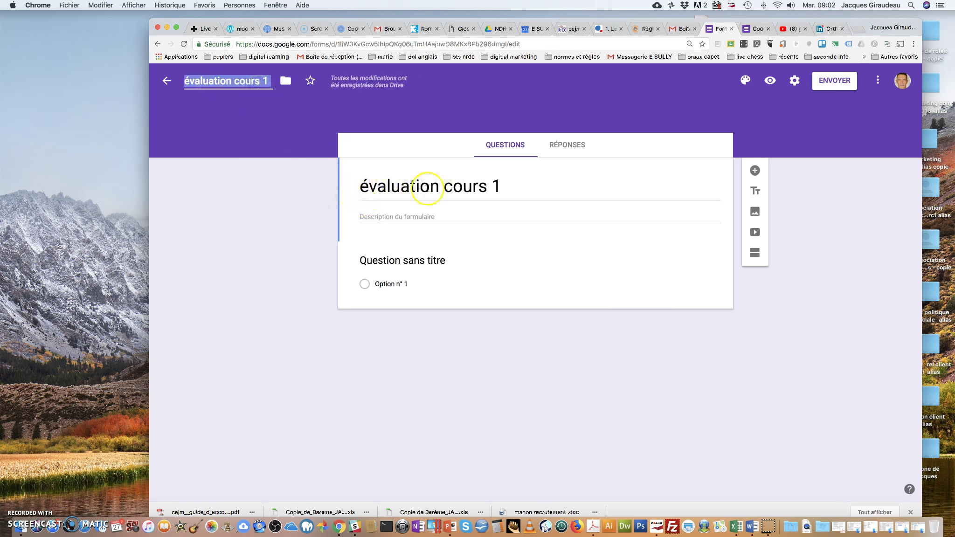
pyautogui.click(379, 221)
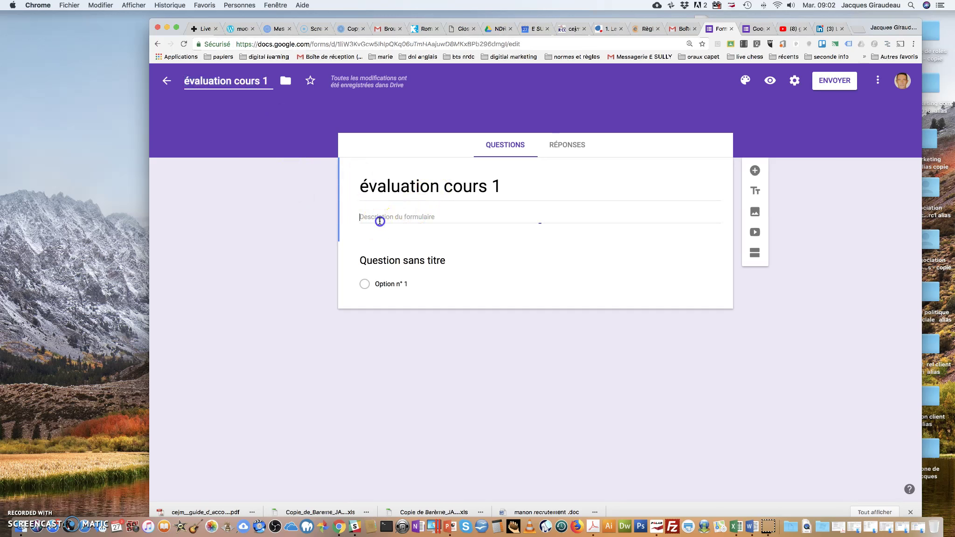
pyautogui.click(420, 219)
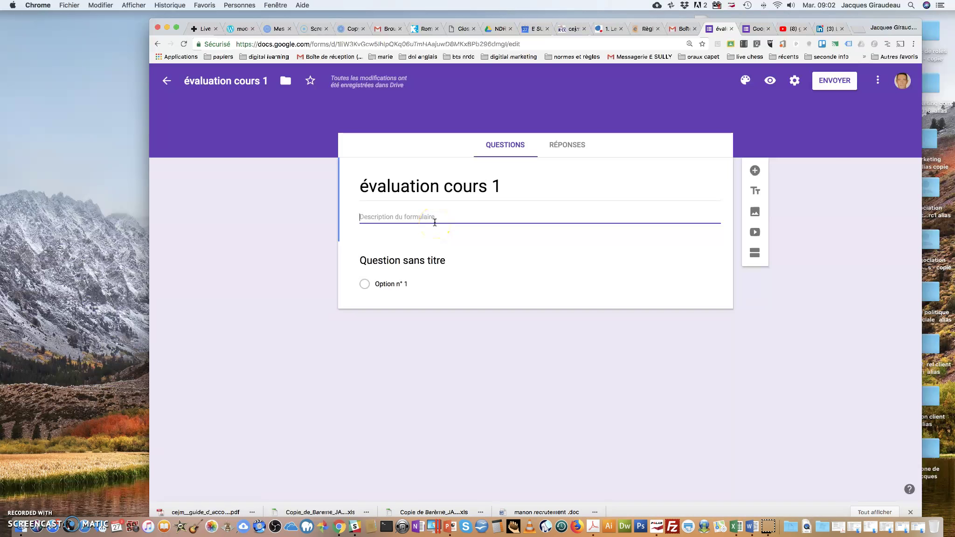
pyautogui.click(428, 223)
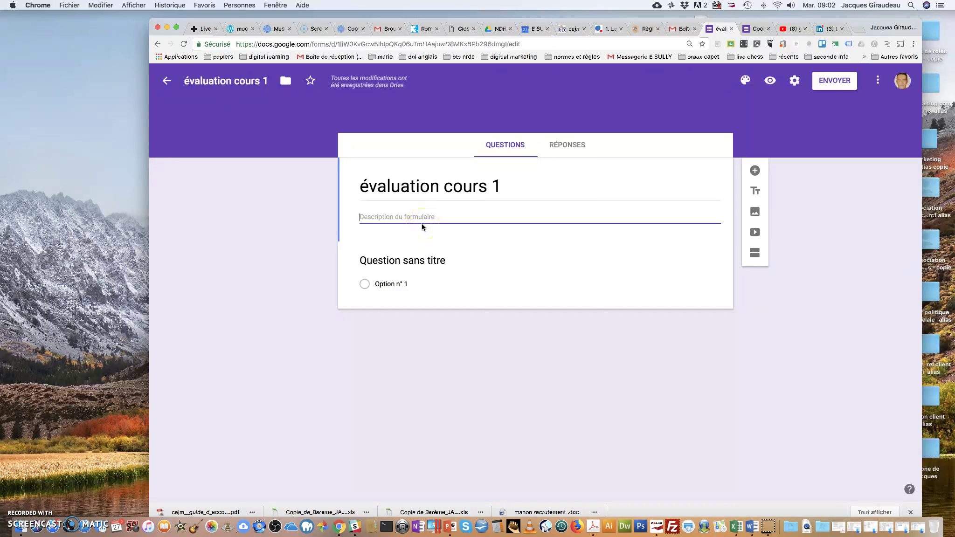
# Replace the untitled question's text with "combien d'étapes pour la vente", keeping the Choix multiples question type
pyautogui.click(404, 260)
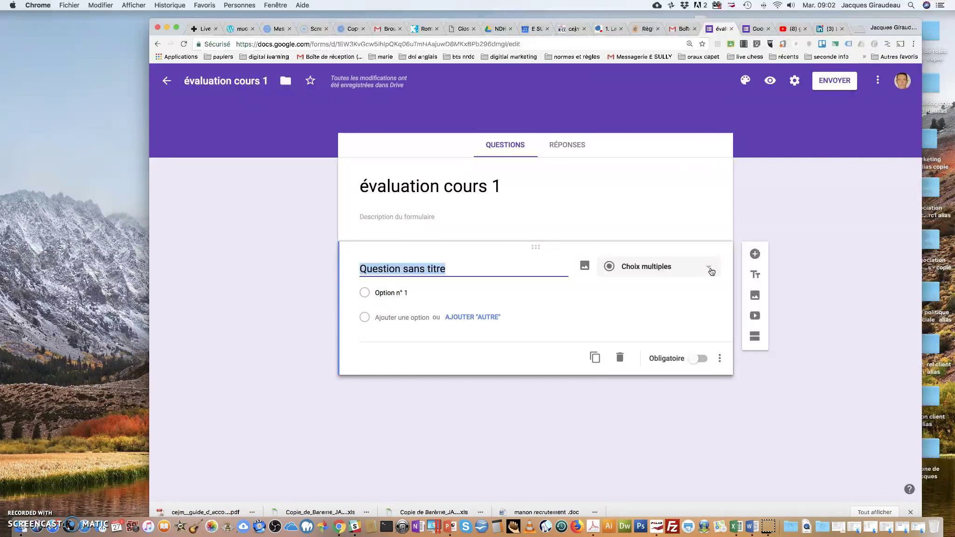
pyautogui.click(712, 272)
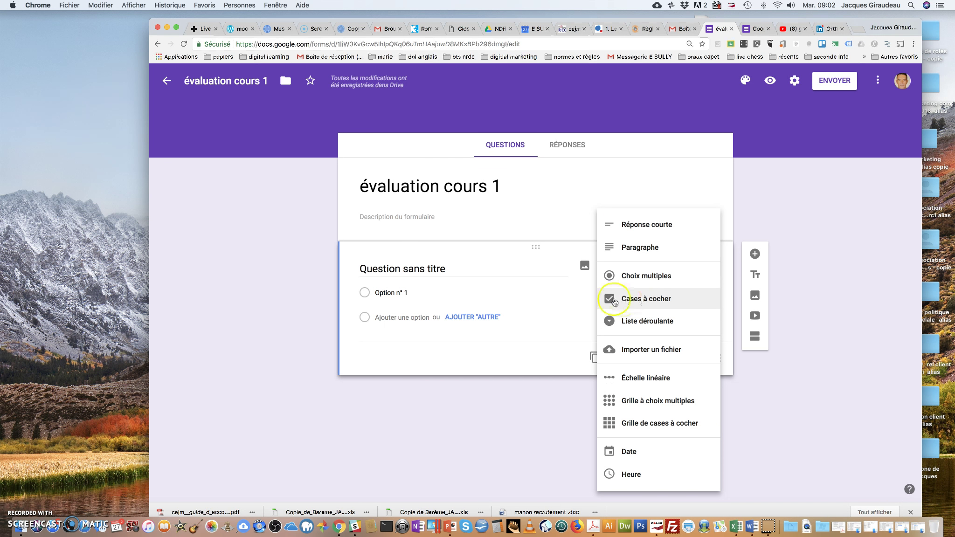
pyautogui.click(451, 272)
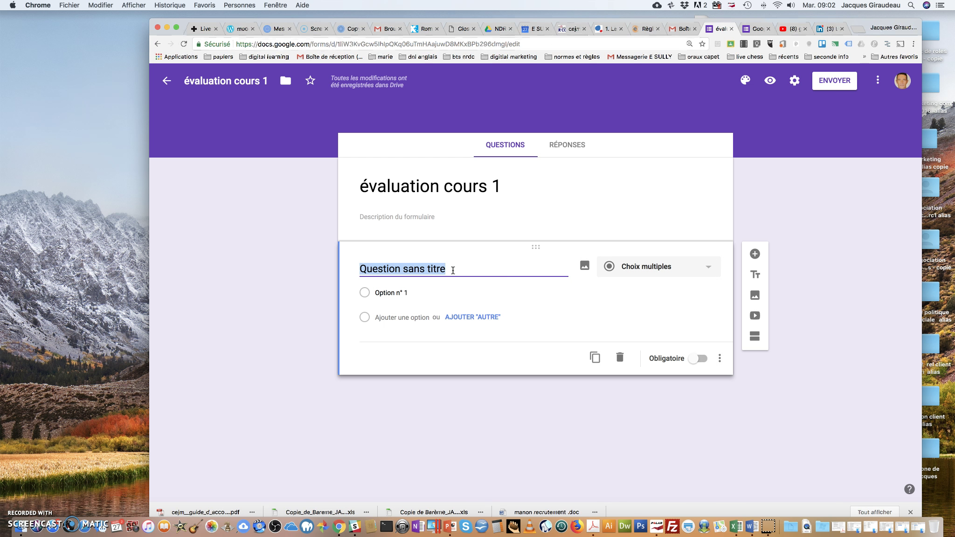
pyautogui.write('C')
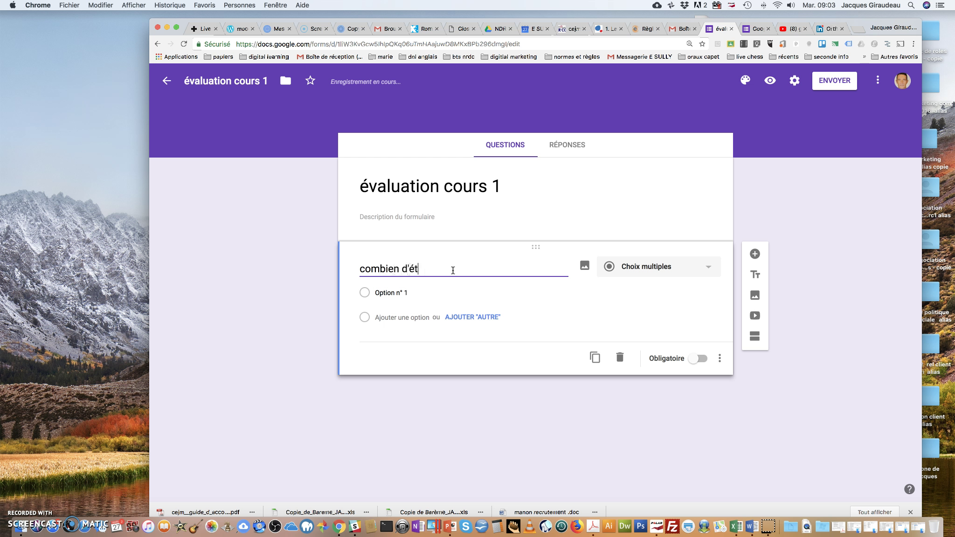
pyautogui.write('s pour la vente')
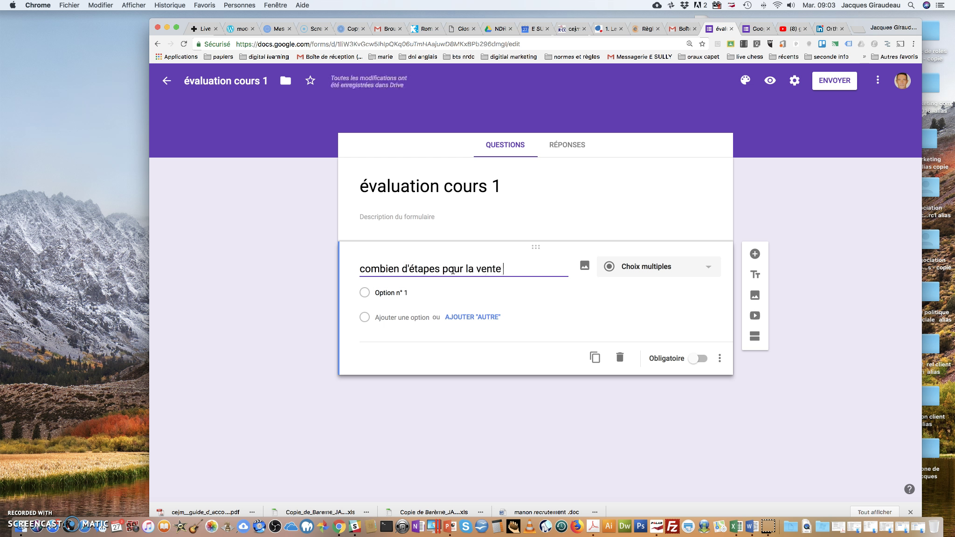
# Give the question four answer options: 3, 4, 5 and 7
pyautogui.click(398, 294)
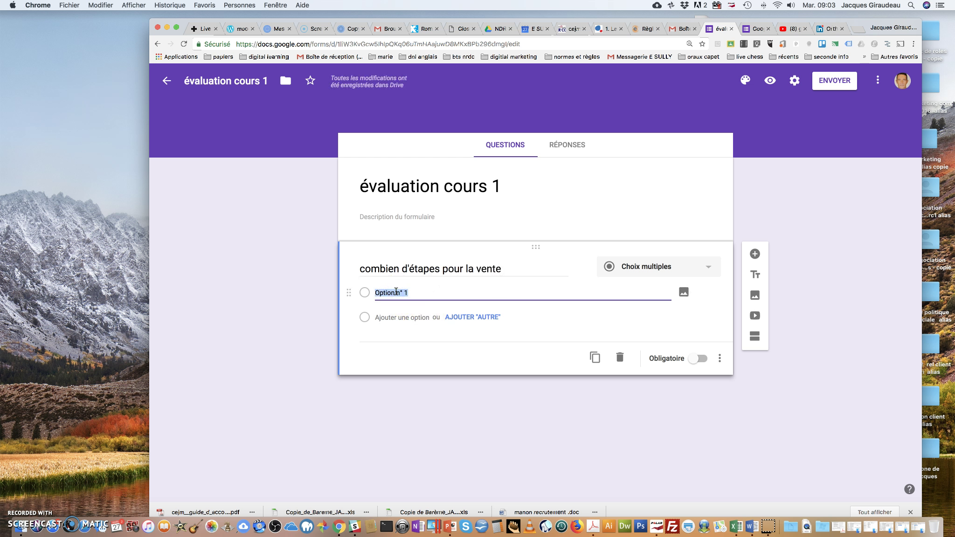
pyautogui.write('3')
pyautogui.click(396, 317)
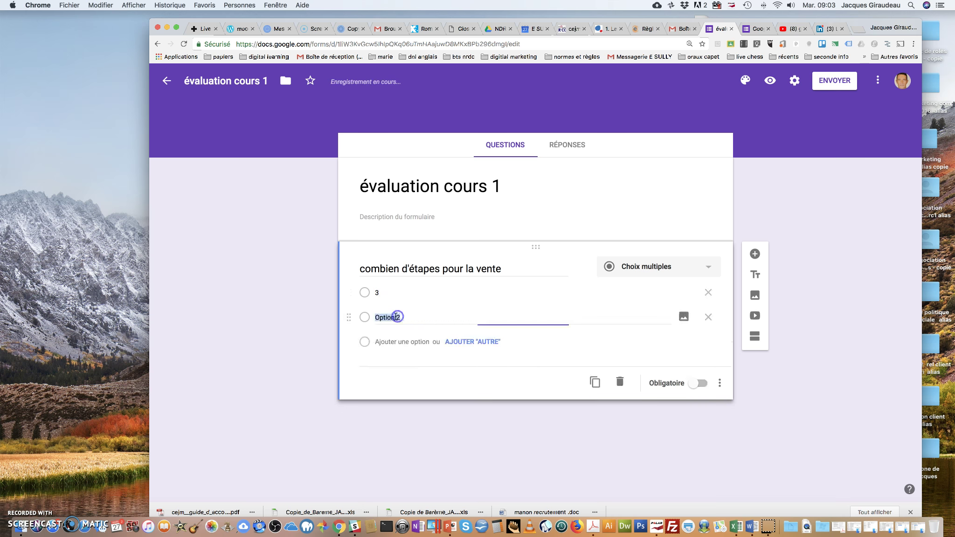
pyautogui.write('4')
pyautogui.click(395, 339)
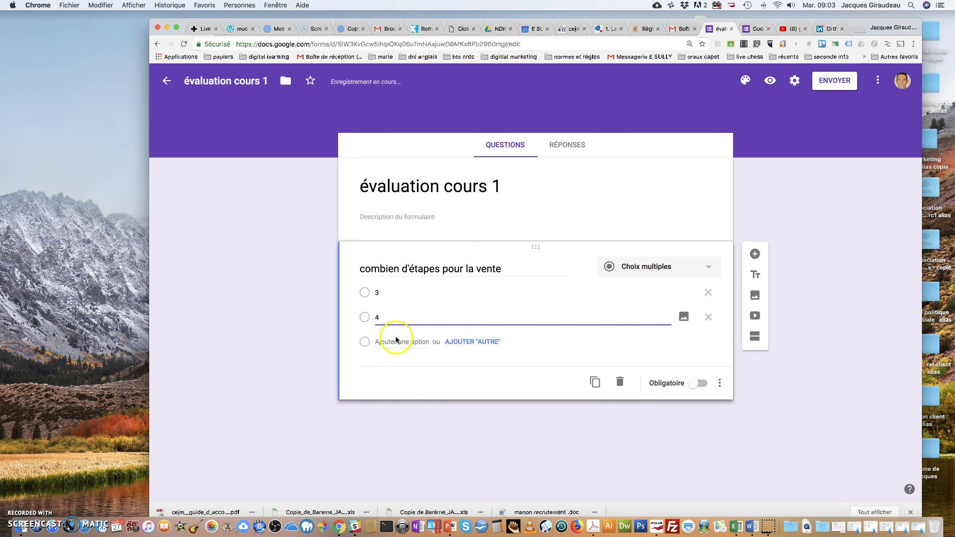
pyautogui.write('5')
pyautogui.click(393, 366)
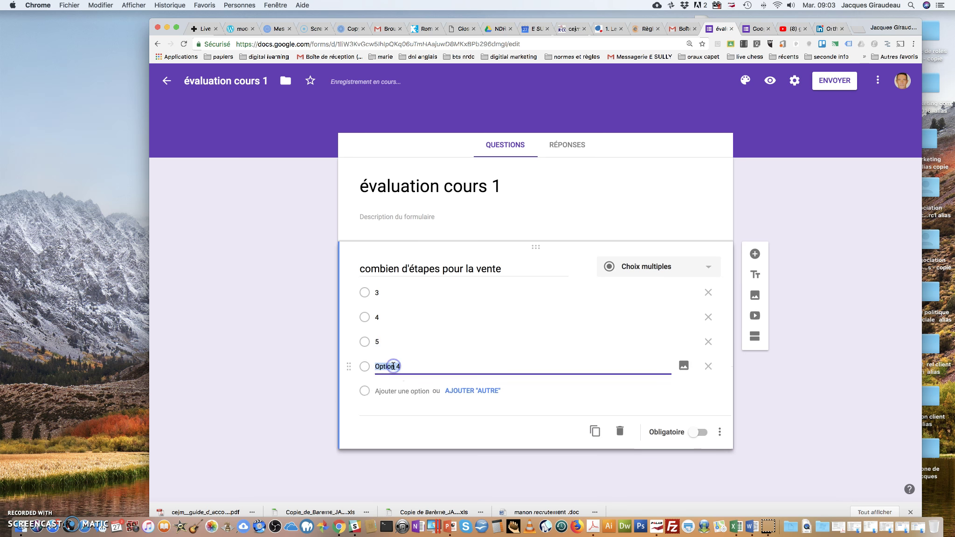
pyautogui.write('7')
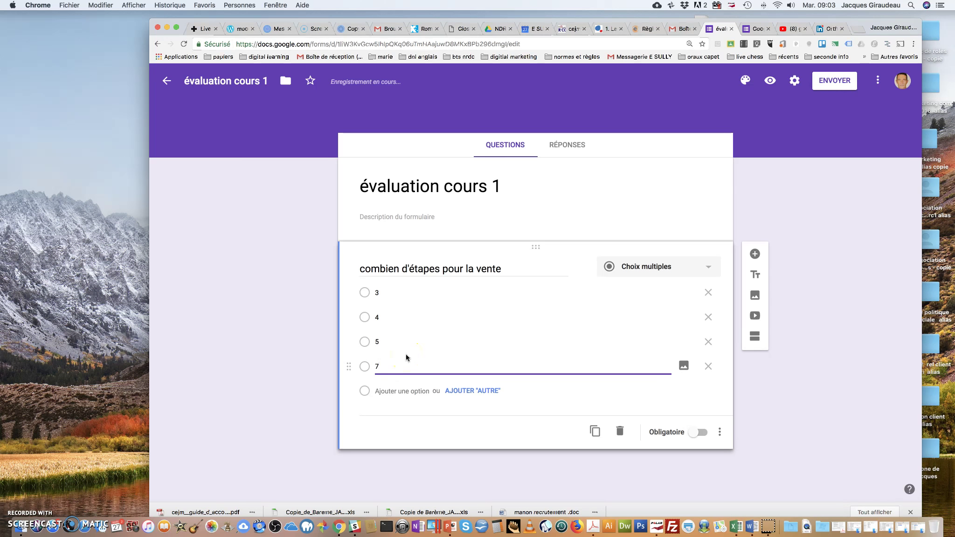
# Correct the question text to "Combien d'étapes pour la vente ?" with a capital C and a question mark
pyautogui.tripleClick(508, 271)
pyautogui.click(508, 271)
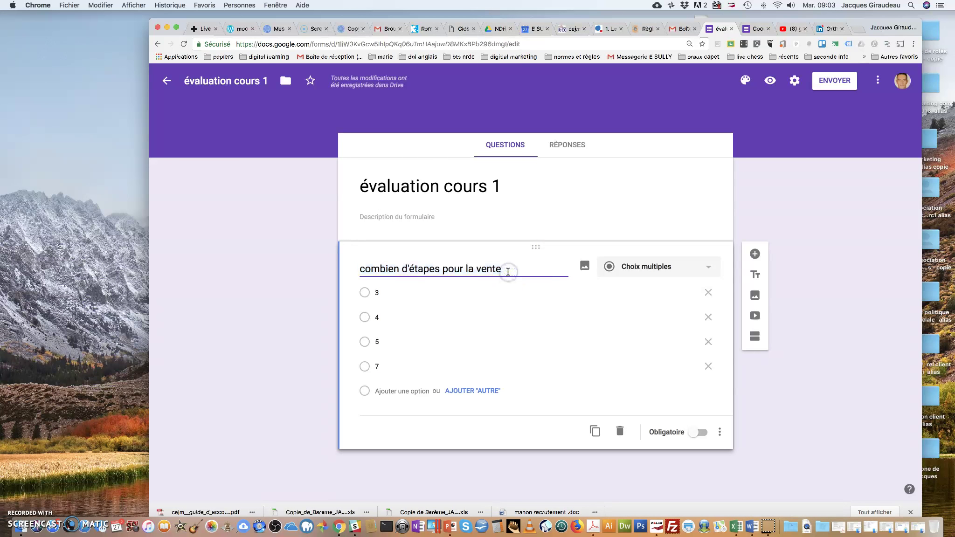
pyautogui.click(366, 269)
pyautogui.write('C')
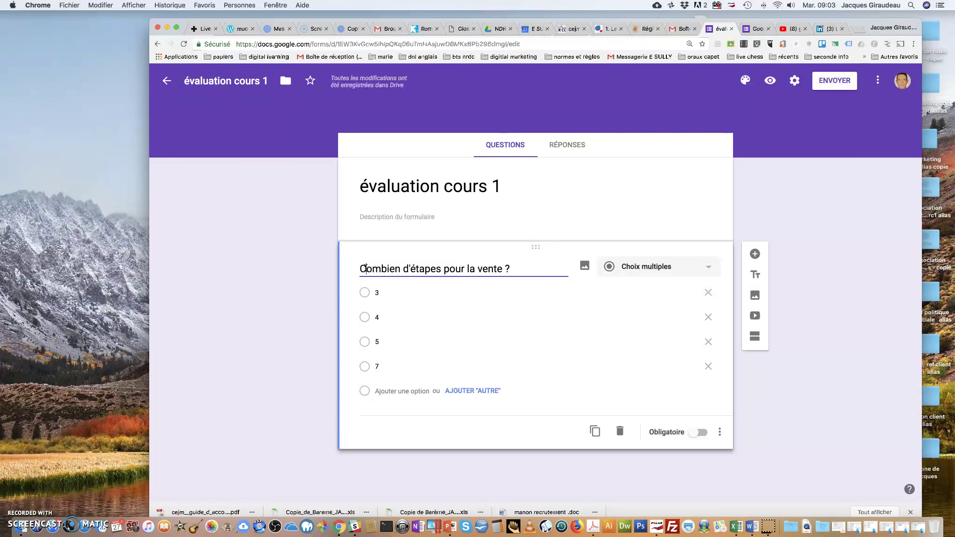
pyautogui.click(367, 259)
pyautogui.click(383, 285)
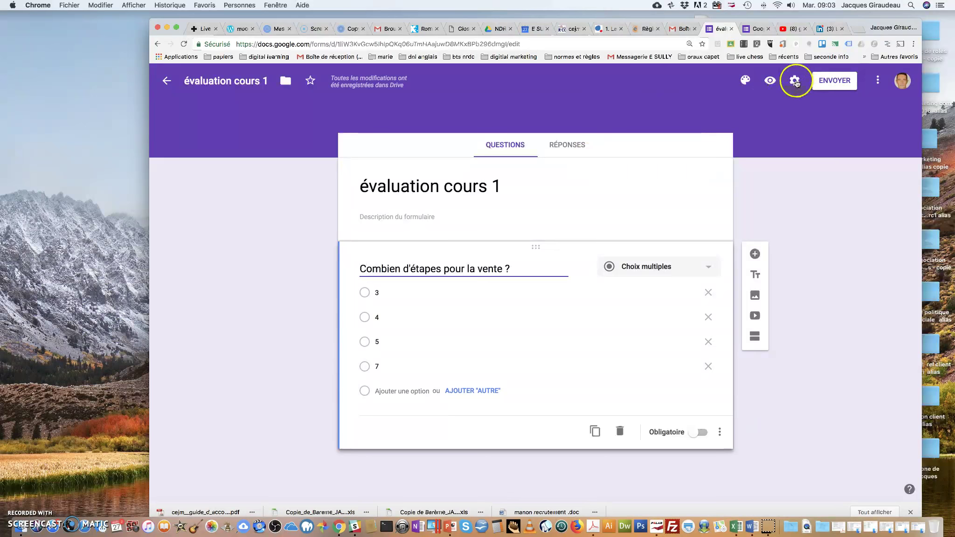
# Turn on Convertir en questionnaire in the form's settings
pyautogui.click(795, 81)
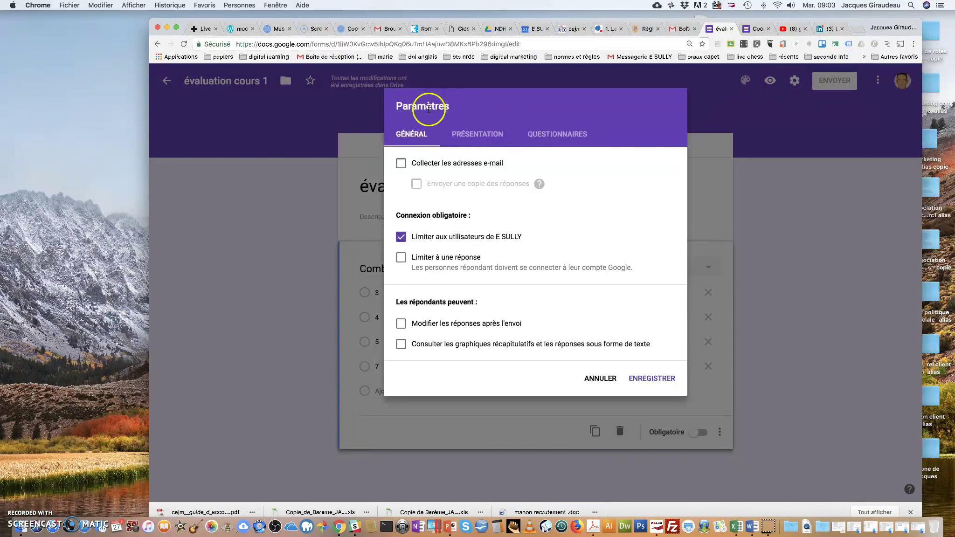
pyautogui.click(546, 135)
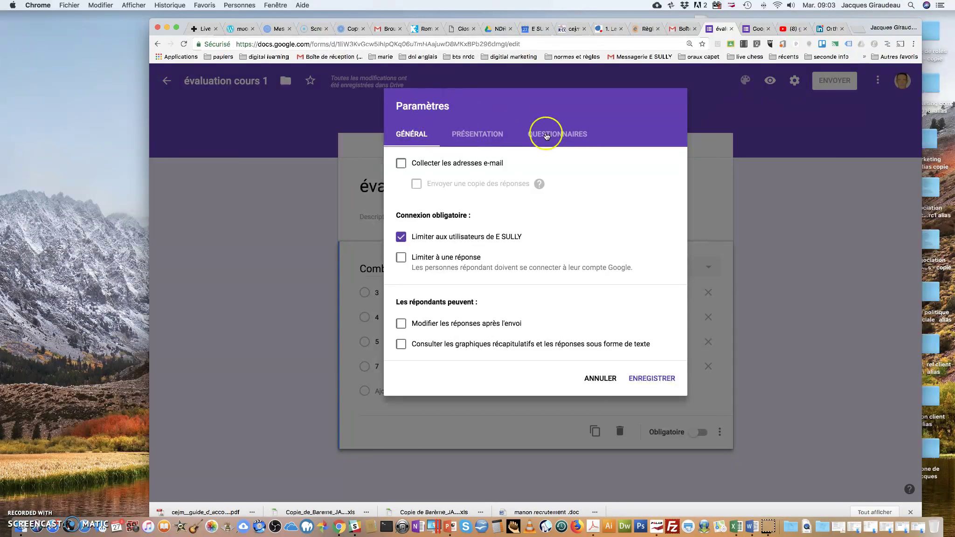
pyautogui.moveTo(546, 136); pyautogui.dragTo(416, 171)
pyautogui.moveTo(415, 169); pyautogui.dragTo(438, 195)
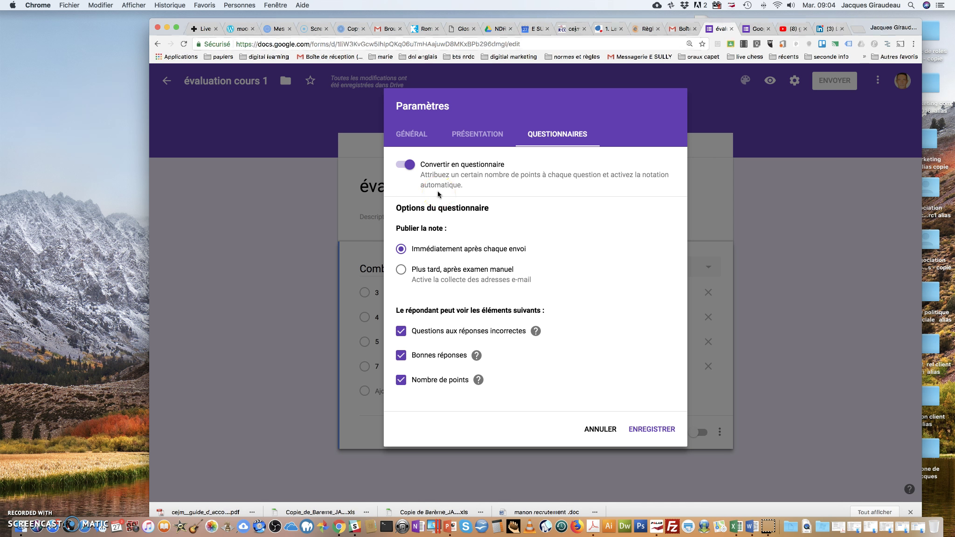
# Publish grades "Plus tard, après examen manuel" and hide Questions aux réponses incorrectes and Bonnes réponses from respondents
pyautogui.click(402, 272)
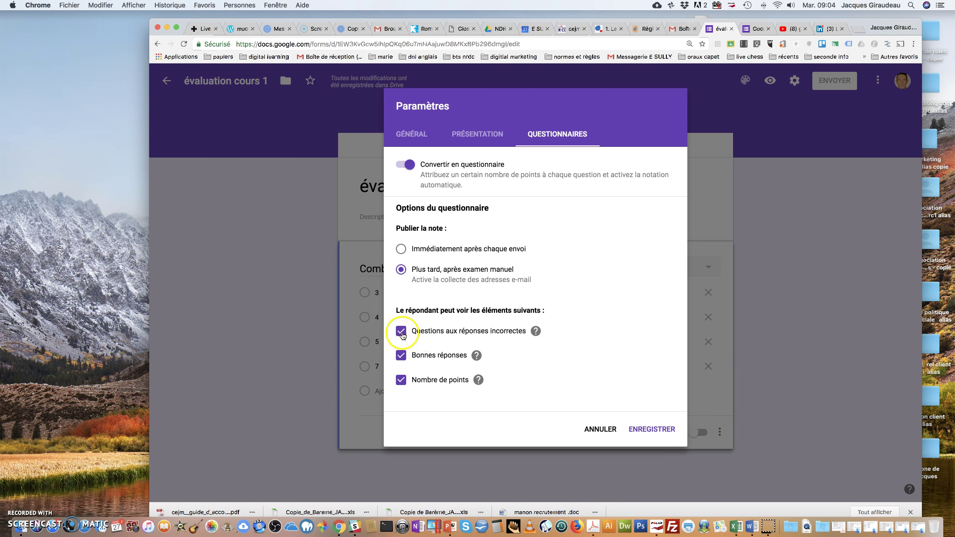
pyautogui.click(401, 357)
pyautogui.click(401, 332)
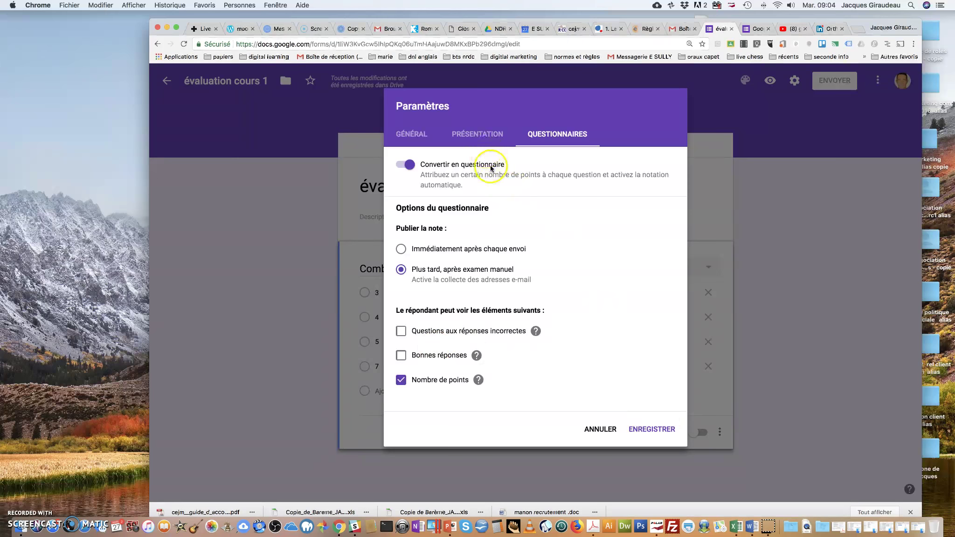
# Review the presentation settings, limit each respondent to one response in the general settings, and save the form settings
pyautogui.click(473, 137)
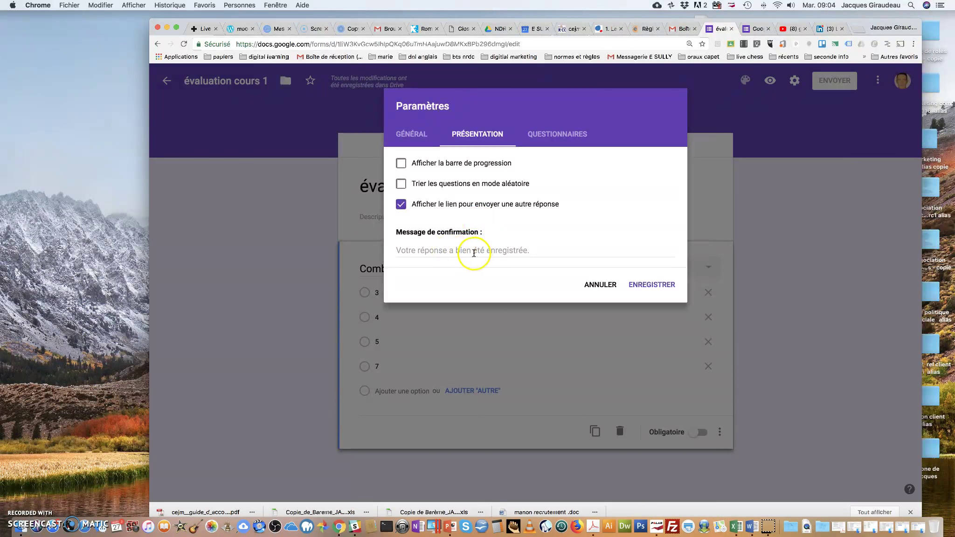
pyautogui.click(412, 134)
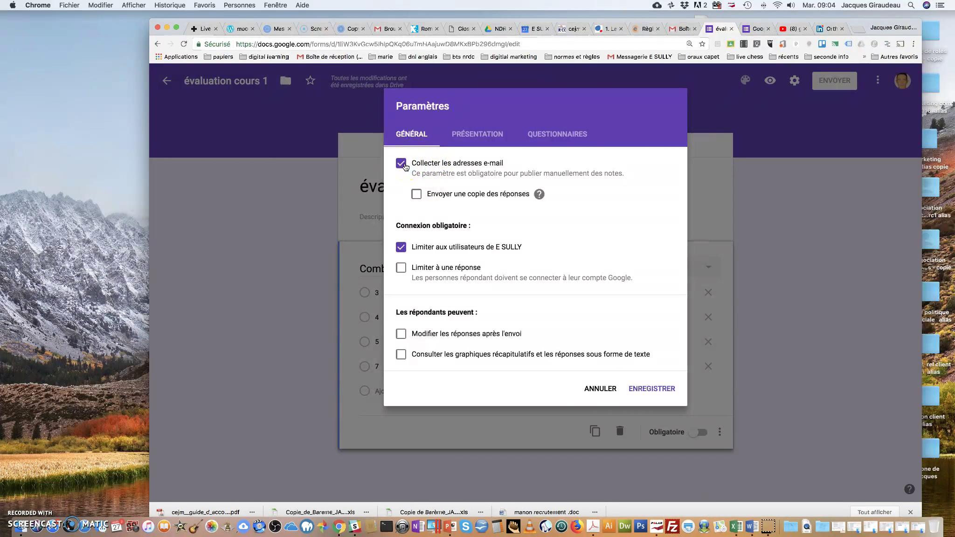
pyautogui.click(402, 269)
pyautogui.click(401, 269)
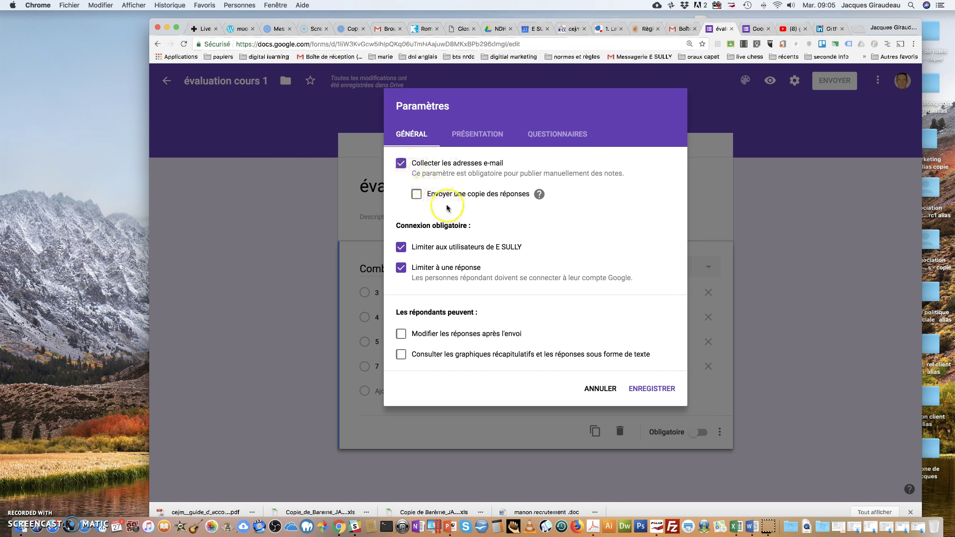
pyautogui.click(649, 389)
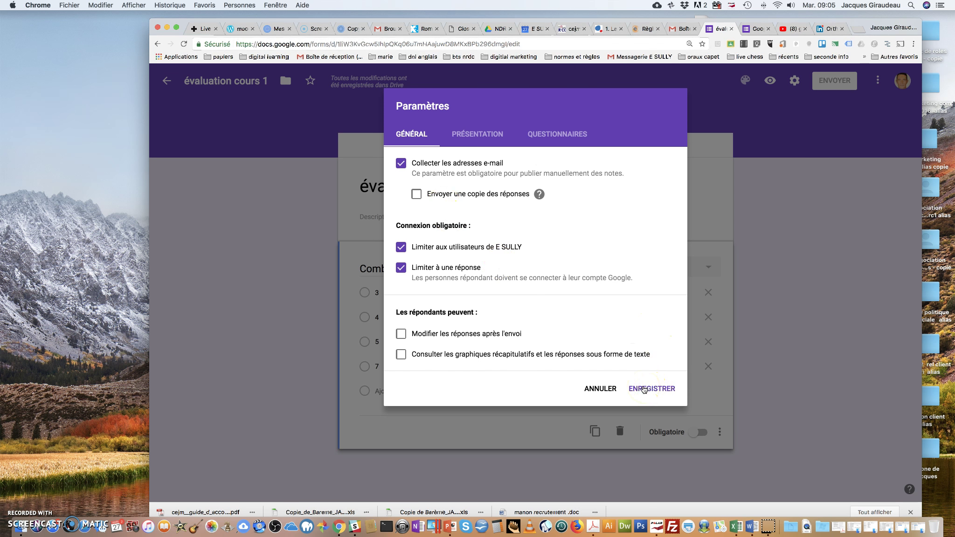
pyautogui.click(644, 390)
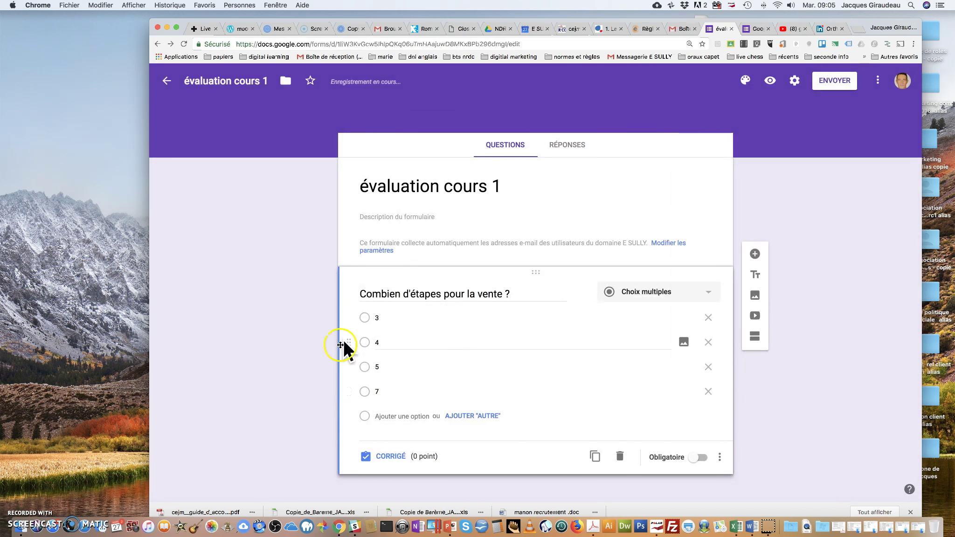
# Set the question's answer key to 1 point with 7 as the correct answer
pyautogui.click(392, 460)
pyautogui.click(694, 329)
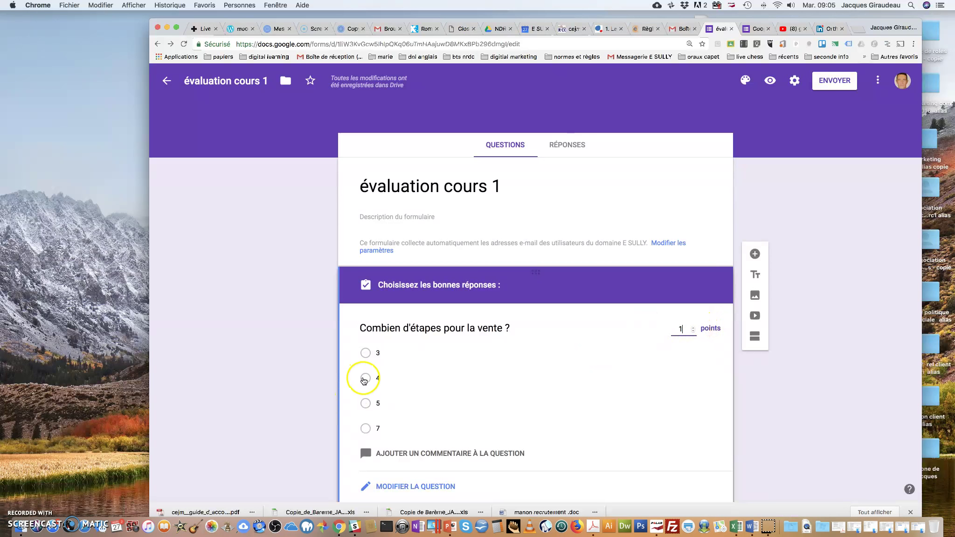
pyautogui.click(366, 433)
pyautogui.scroll(-2, 274, 376)
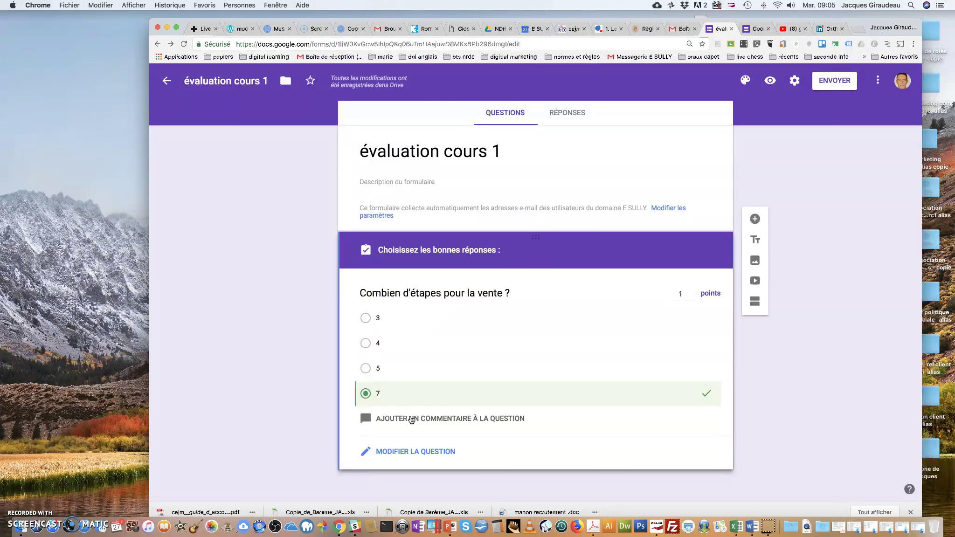
# Add the comment "relisez votre cours" for wrong answers to the question and save it
pyautogui.click(411, 419)
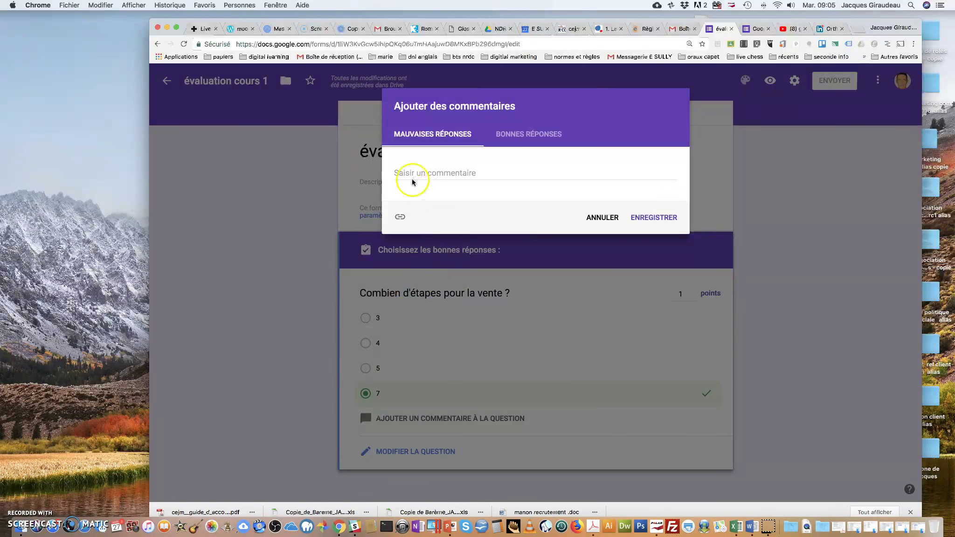
pyautogui.click(420, 173)
pyautogui.write('relisez votre cours')
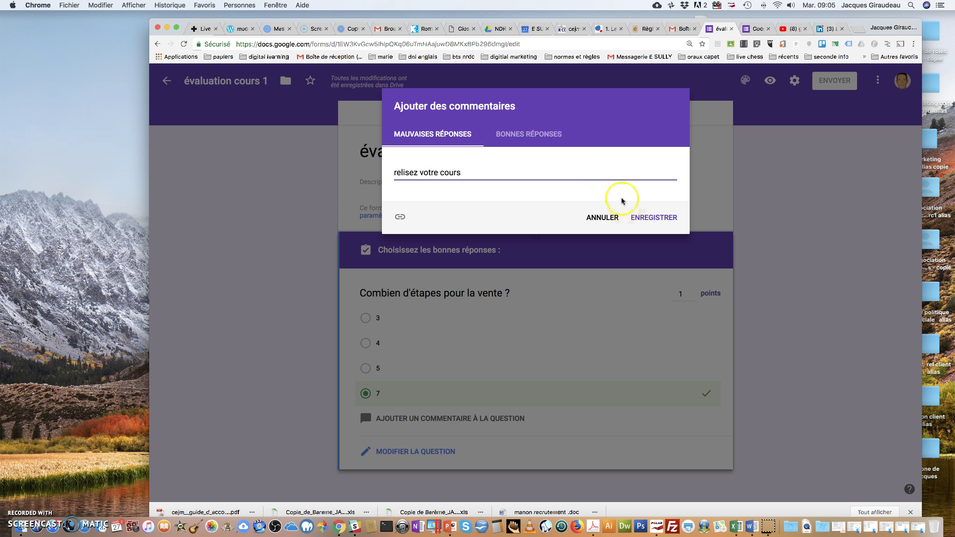
pyautogui.click(652, 217)
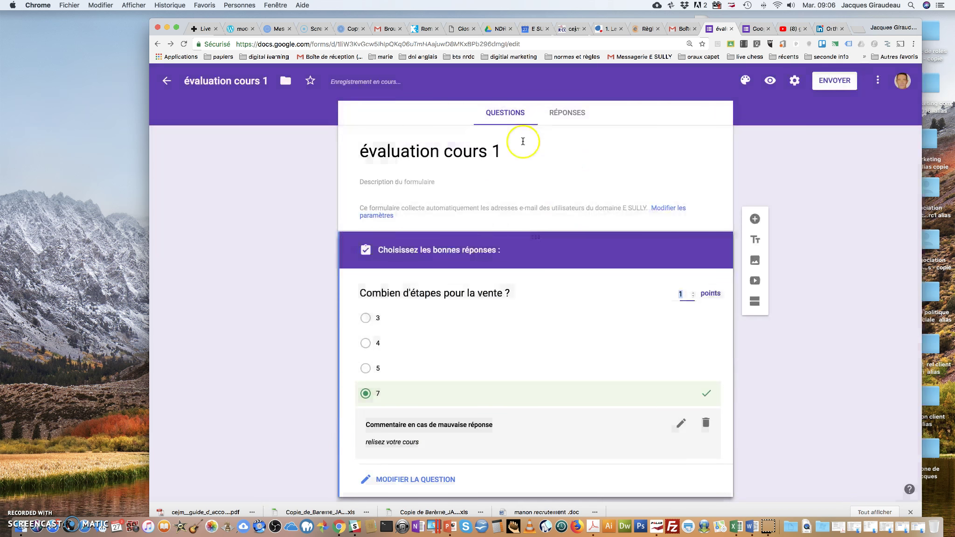
# Reopen the question's answer key and save the comment "bien" for correct answers
pyautogui.click(410, 479)
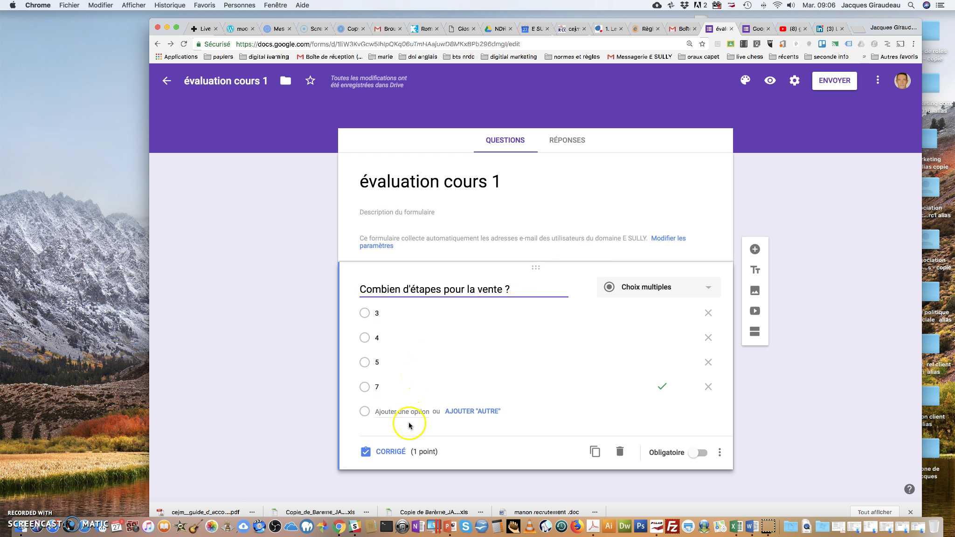
pyautogui.click(401, 452)
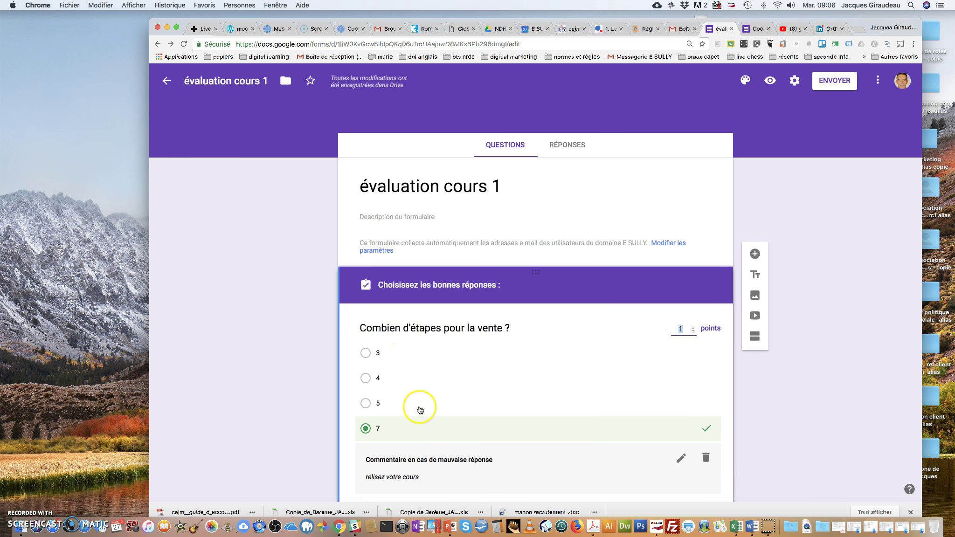
pyautogui.click(681, 458)
pyautogui.click(525, 134)
pyautogui.click(447, 171)
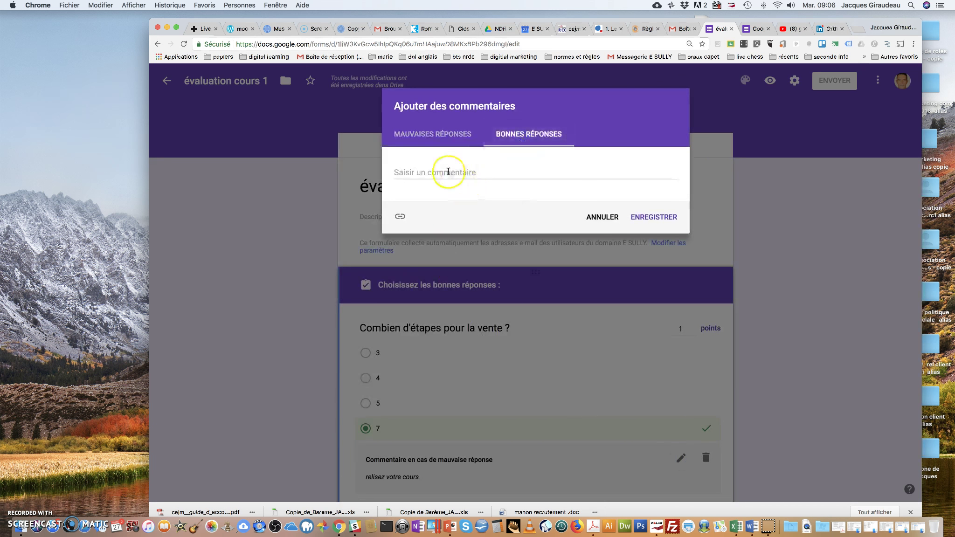
pyautogui.write('bien')
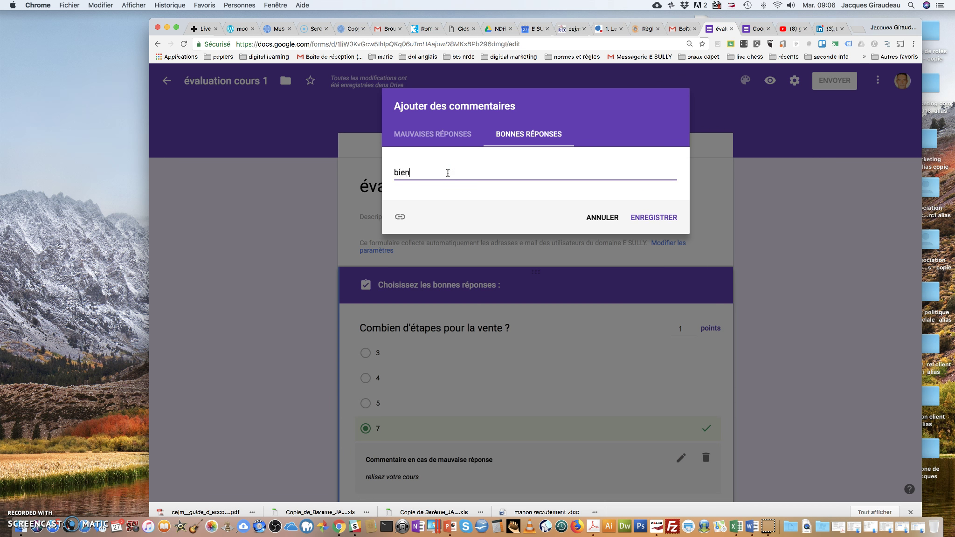
pyautogui.click(652, 218)
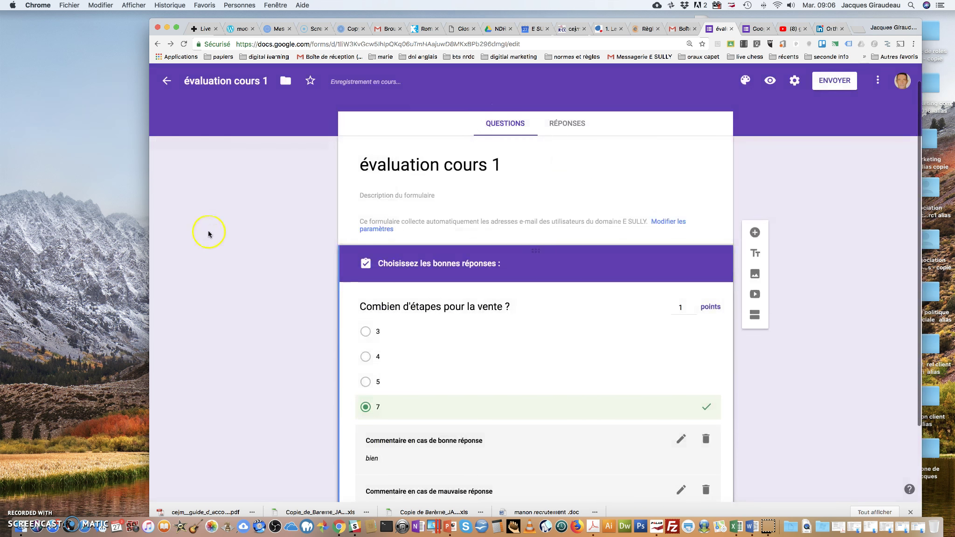
# Capitalize the first letter of the form's heading so it reads "Evaluation cours 1"
pyautogui.scroll(2, 208, 235)
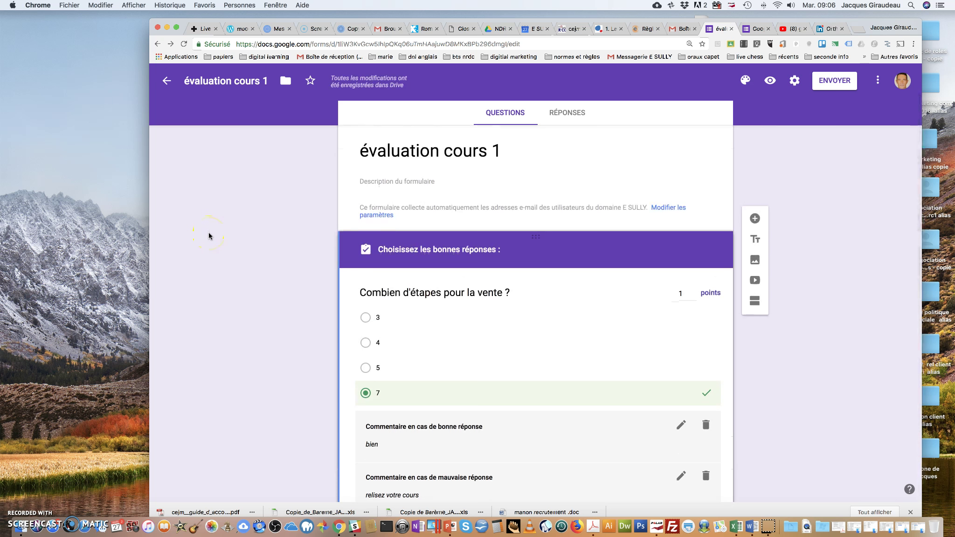
pyautogui.scroll(-1, 208, 235)
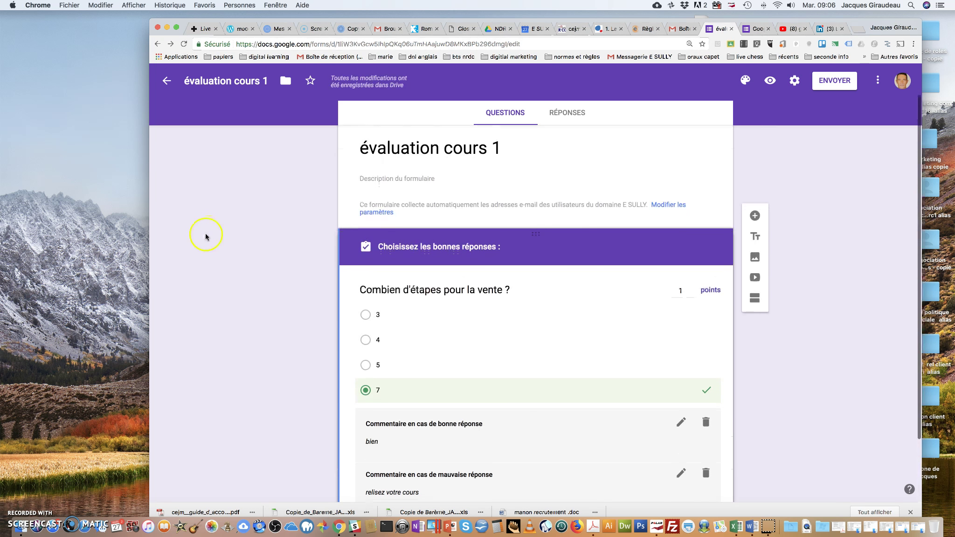
pyautogui.scroll(2, 277, 213)
pyautogui.click(368, 187)
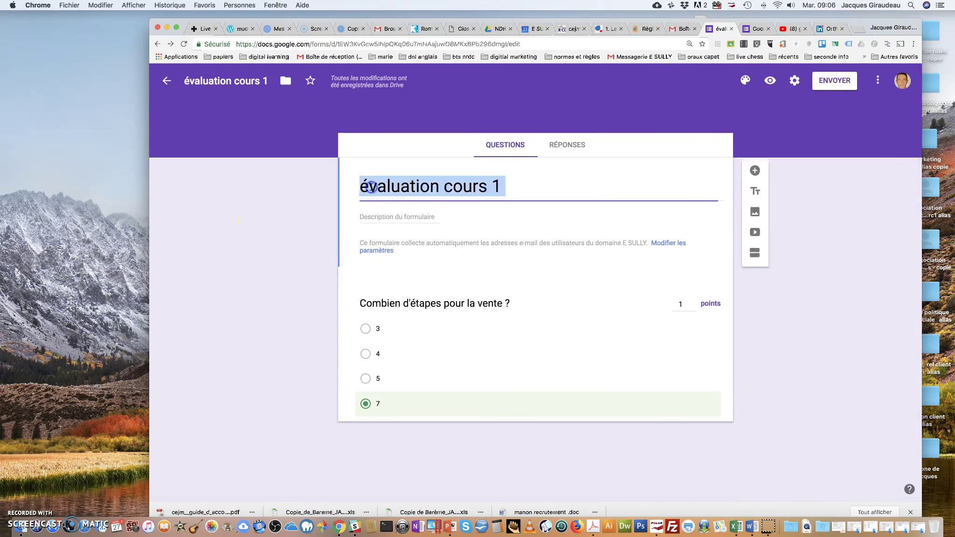
pyautogui.click(368, 187)
pyautogui.press('BackSpace')
pyautogui.write('E')
pyautogui.click(234, 278)
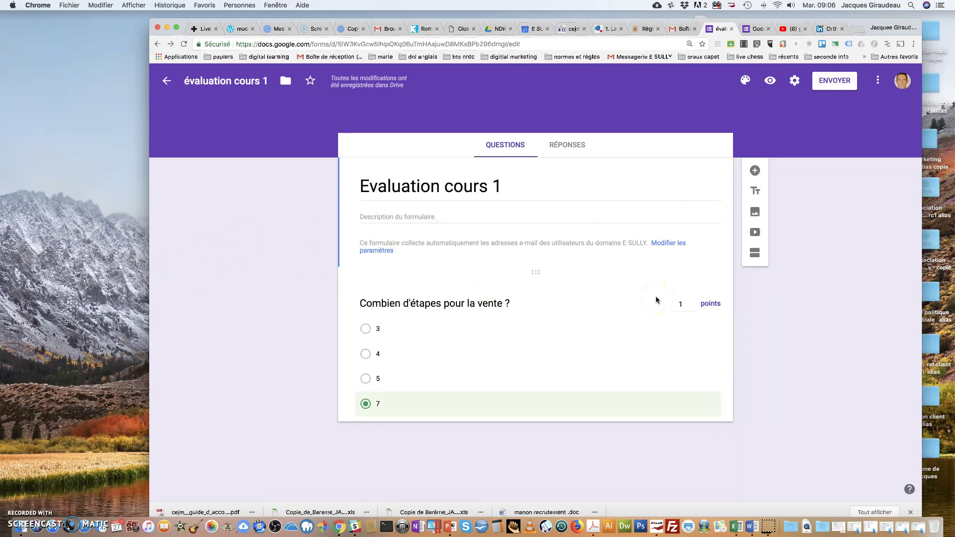
pyautogui.click(376, 217)
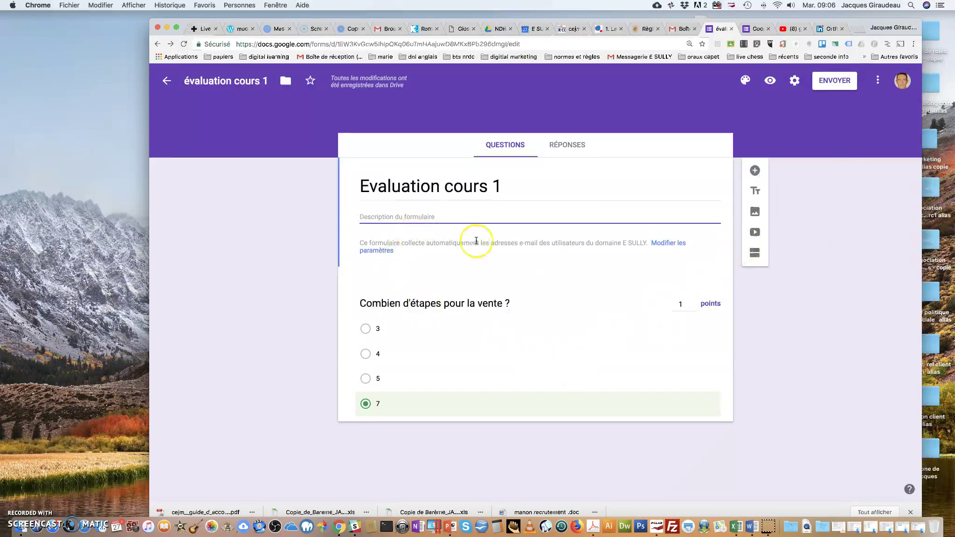
pyautogui.click(498, 146)
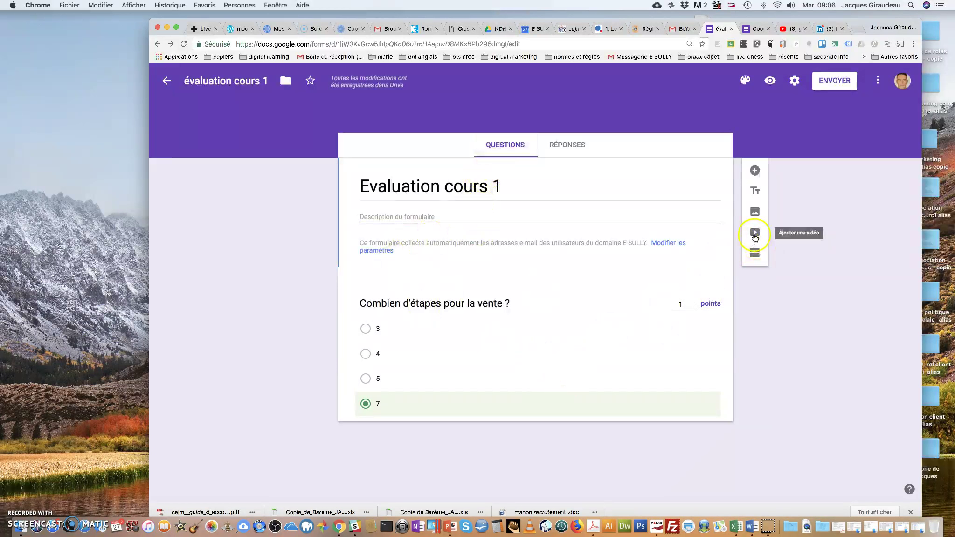
pyautogui.click(755, 232)
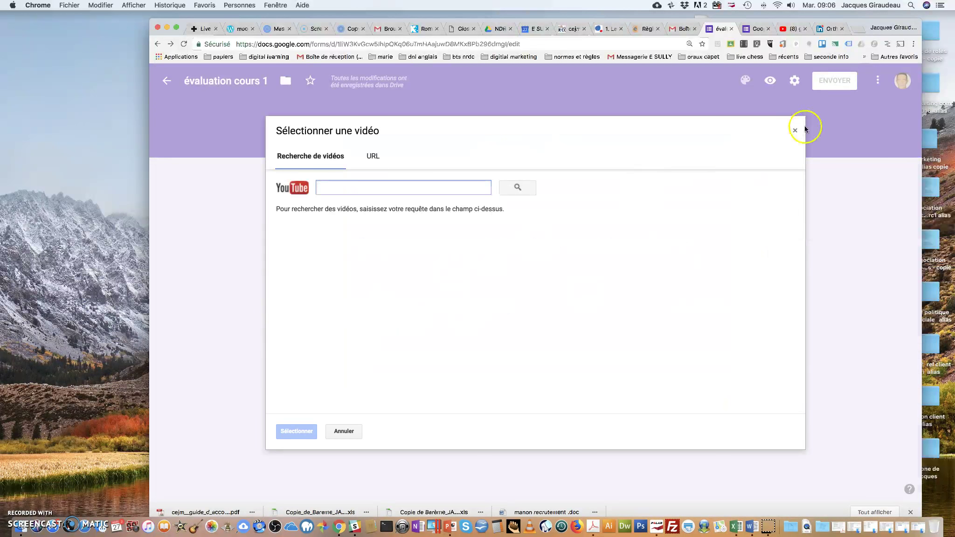
pyautogui.click(794, 129)
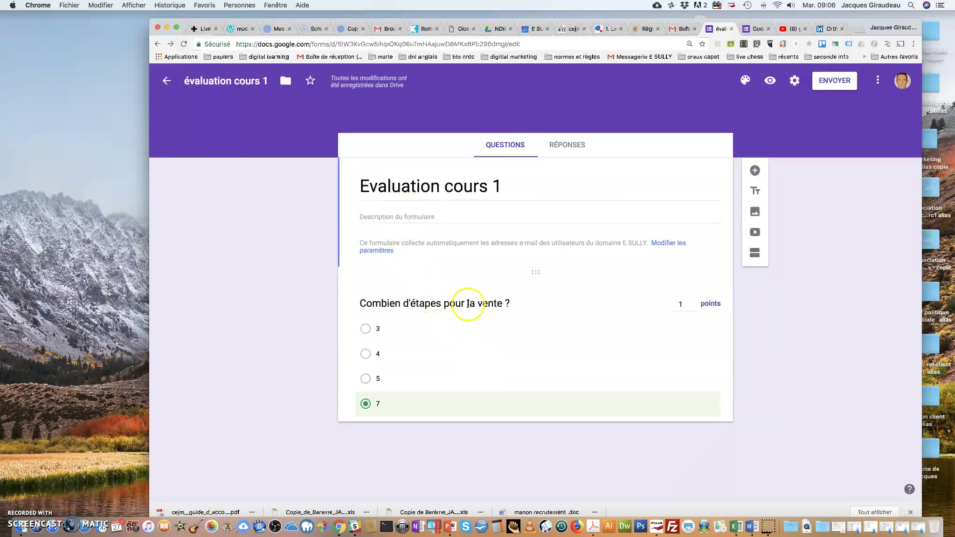
# Search YouTube for "les étapes de la négociation" and insert the video "Les 7 étapes de la Vente pour STRUCTURER votre Technique de Vente !"
pyautogui.click(754, 233)
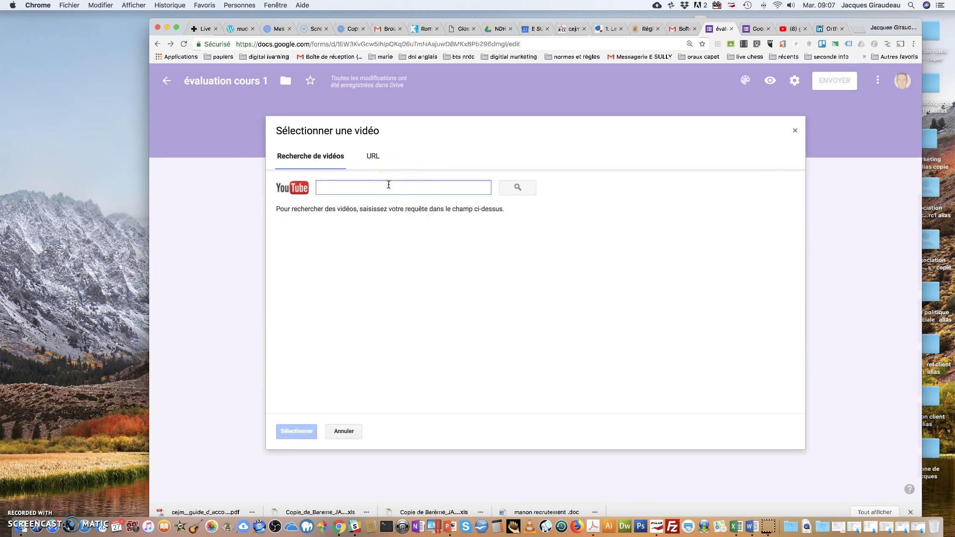
pyautogui.write('les étapes de la négociation')
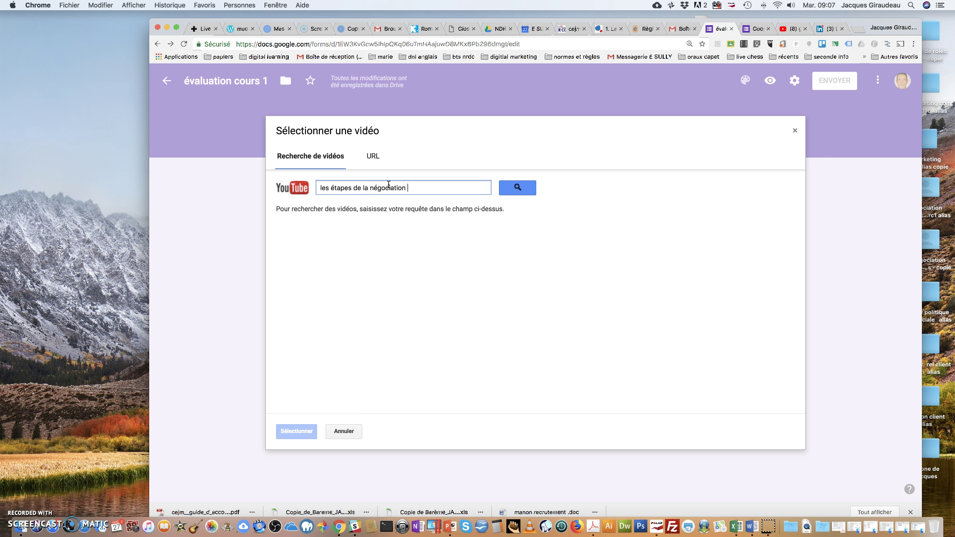
pyautogui.press('Return')
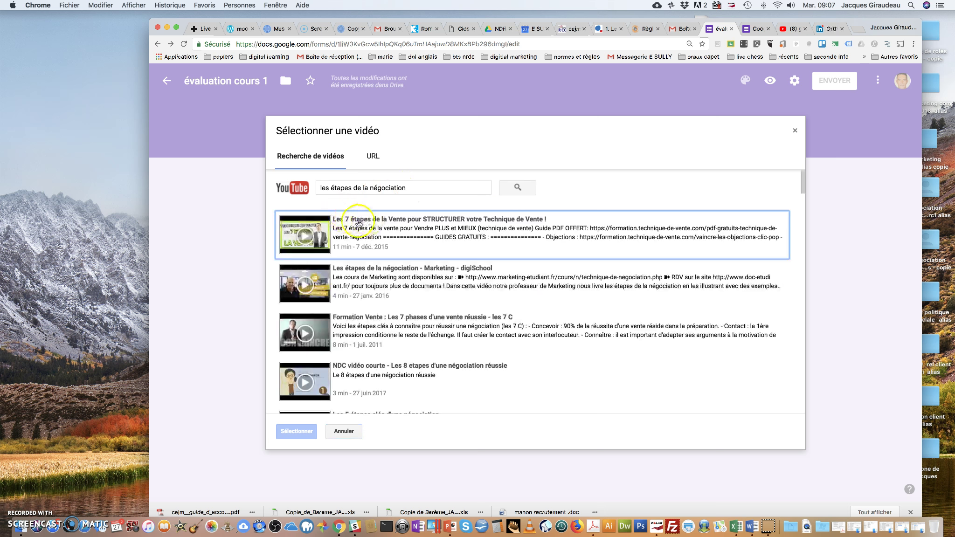
pyautogui.click(347, 220)
pyautogui.click(295, 431)
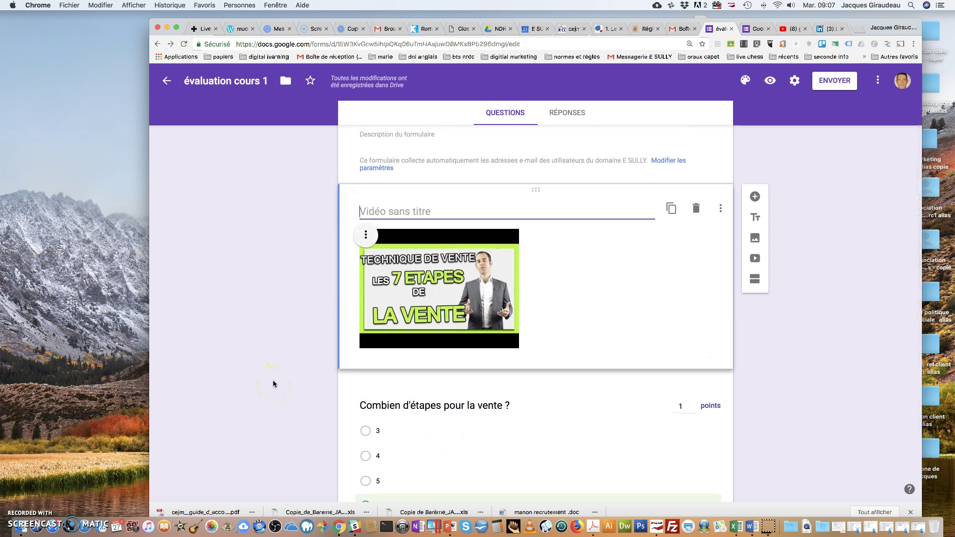
# Review the inserted video together with the sales-steps question, its answer key and its answer comments
pyautogui.scroll(-1, 298, 350)
pyautogui.click(321, 316)
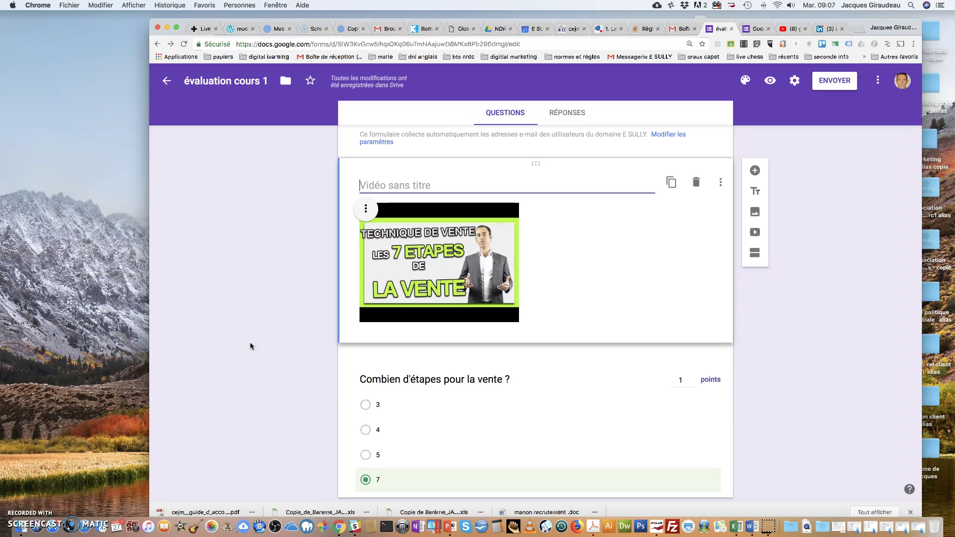
pyautogui.click(363, 380)
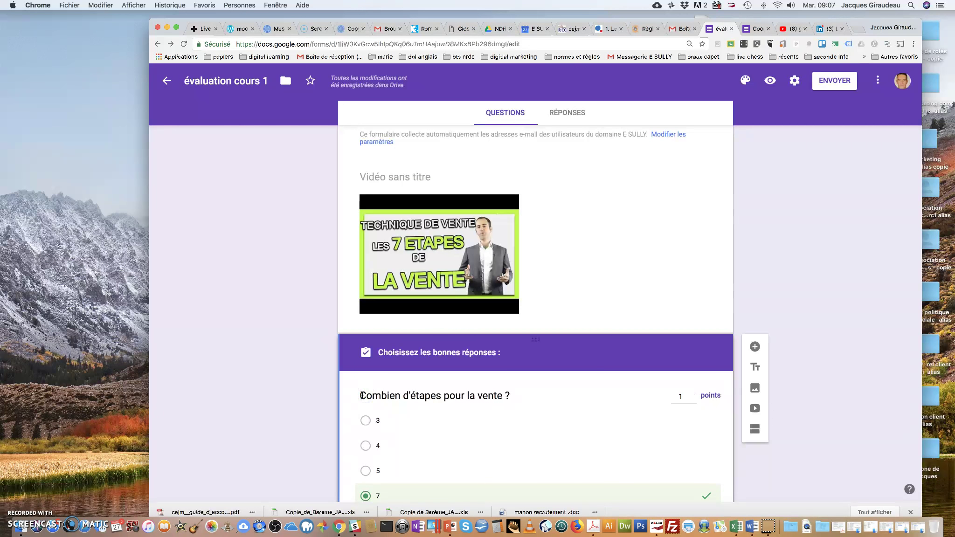
pyautogui.scroll(-3, 331, 387)
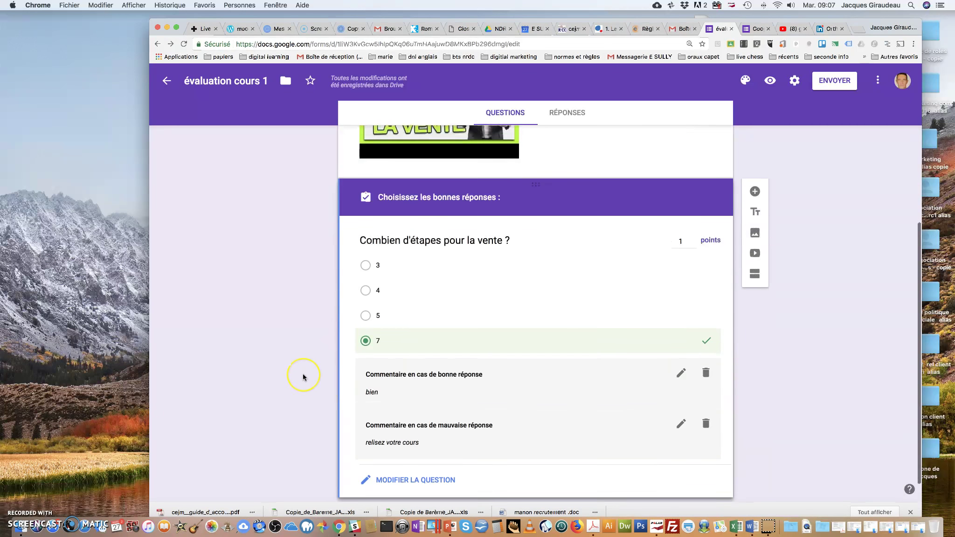
pyautogui.scroll(5, 304, 375)
pyautogui.click(756, 449)
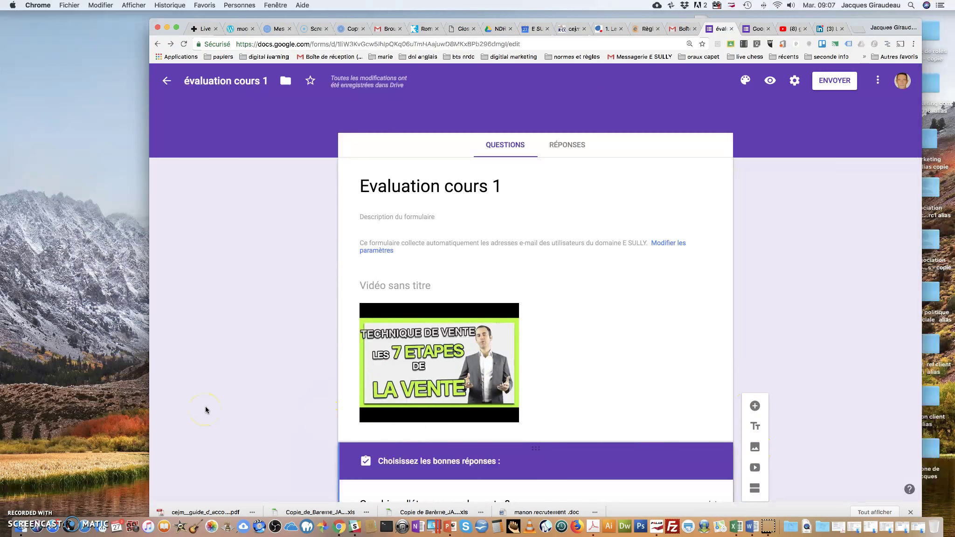
pyautogui.scroll(-2, 208, 404)
pyautogui.scroll(-5, 208, 401)
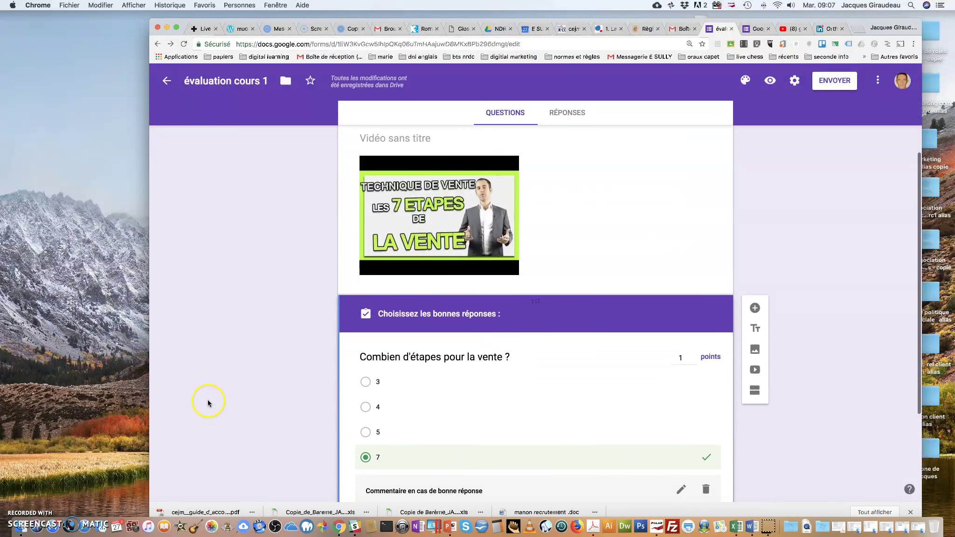
pyautogui.scroll(-1, 208, 400)
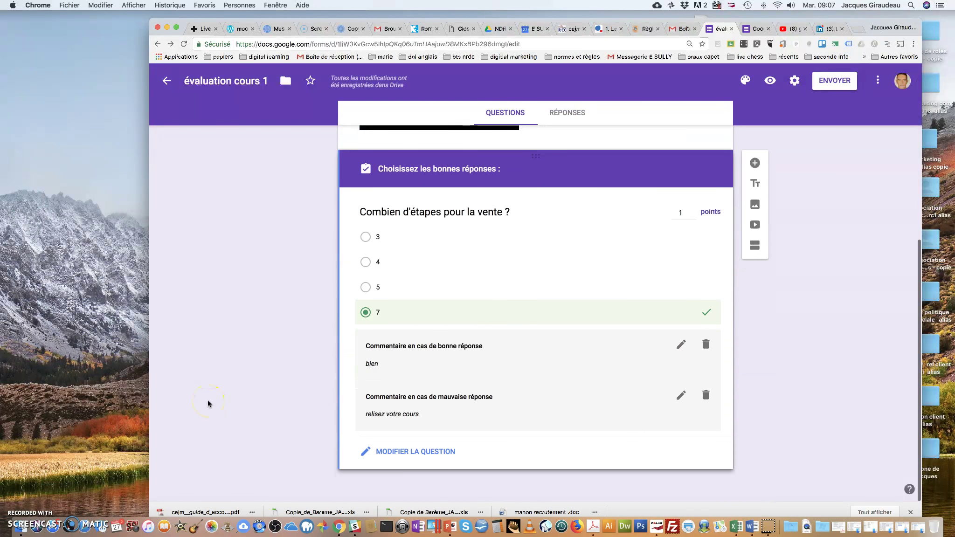
pyautogui.scroll(3, 207, 404)
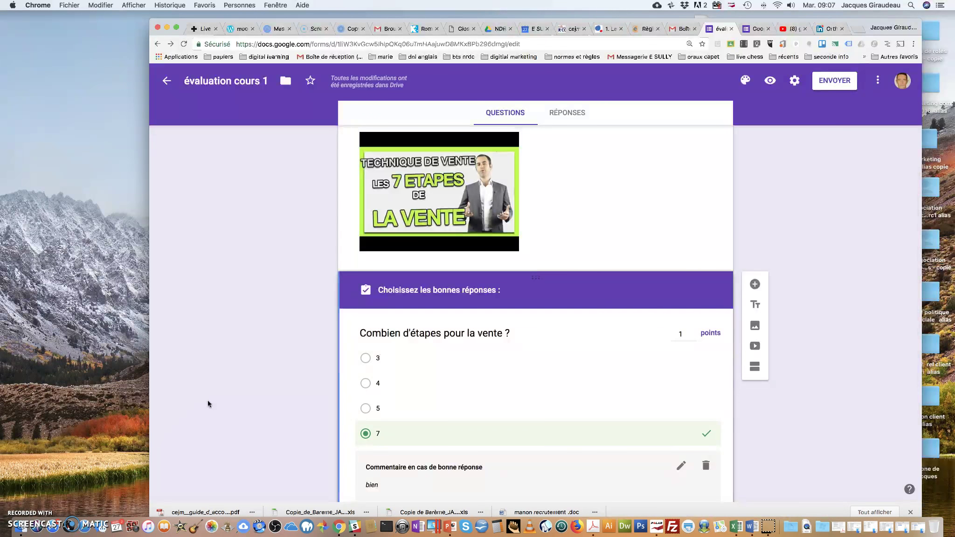
# Add a new blank question after the sales-steps question and look through the available question types
pyautogui.click(755, 287)
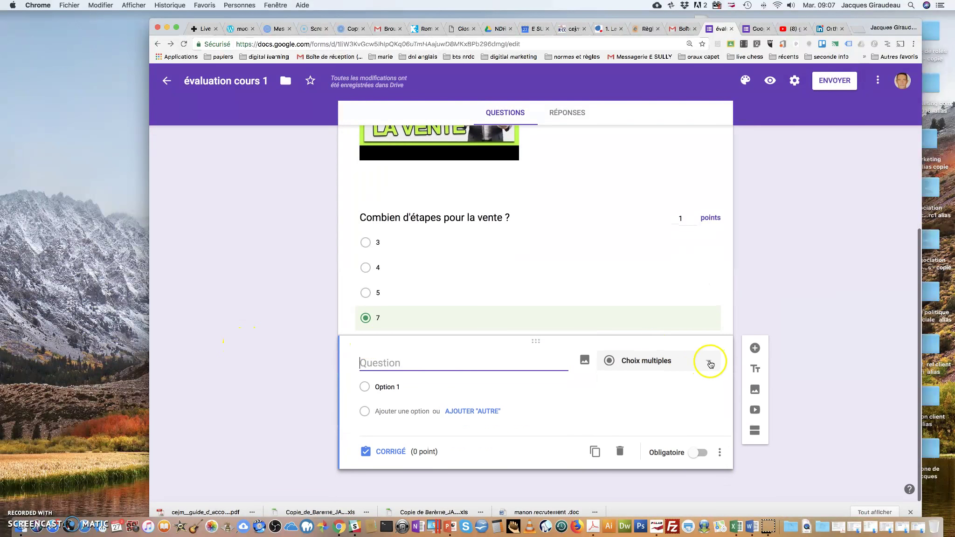
pyautogui.click(709, 363)
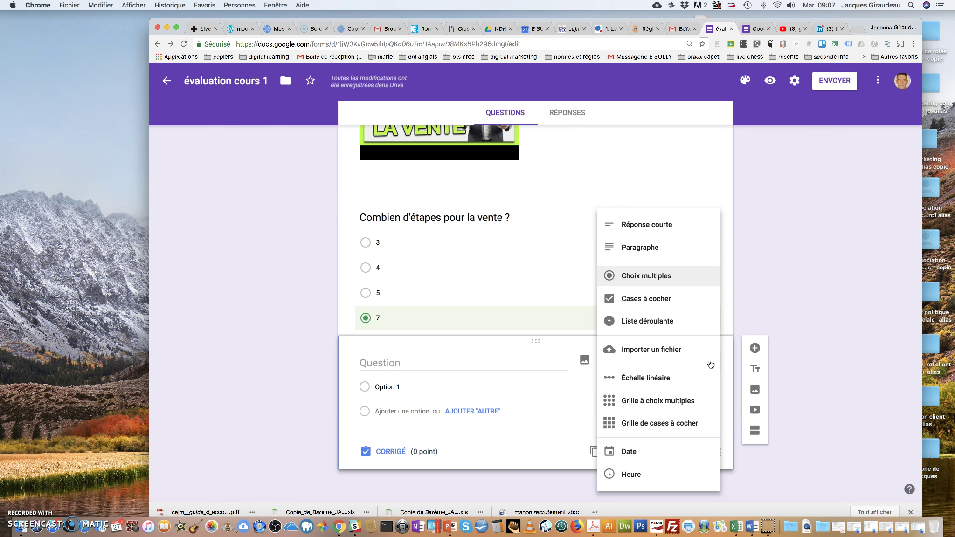
pyautogui.click(620, 231)
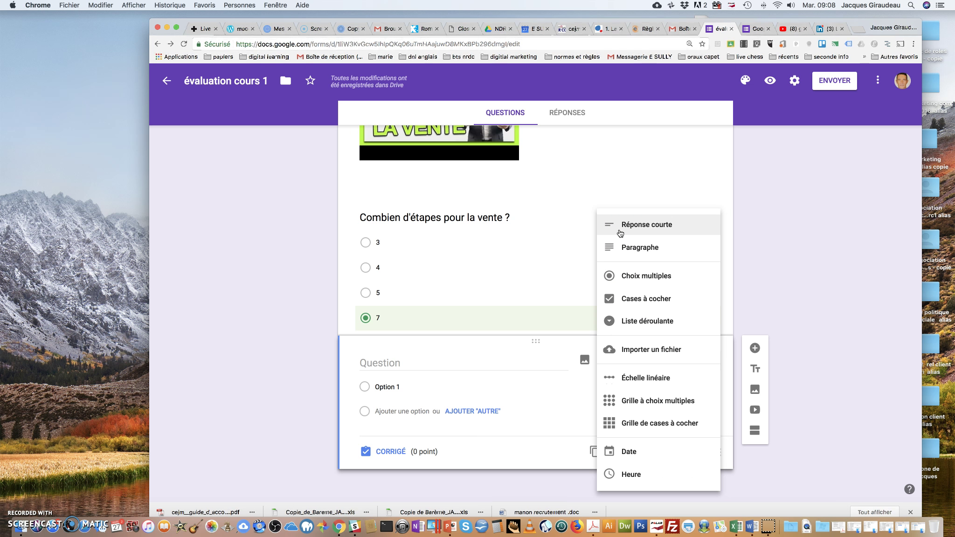
pyautogui.moveTo(619, 275); pyautogui.dragTo(621, 304)
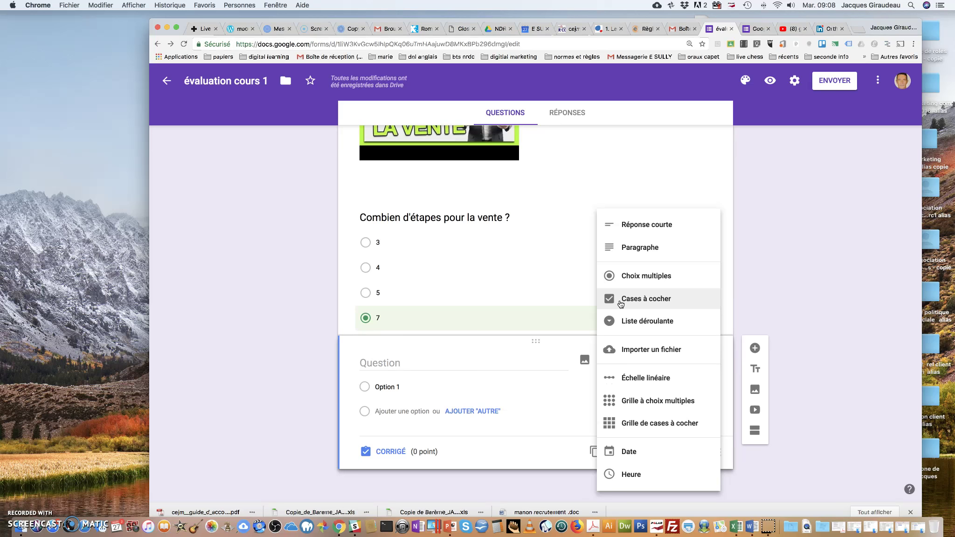
pyautogui.click(630, 350)
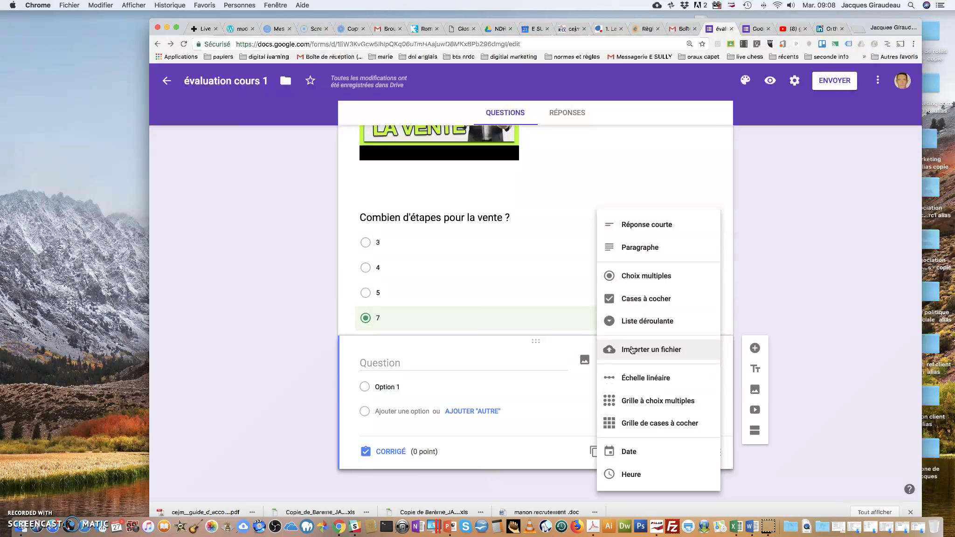
pyautogui.moveTo(628, 381)
pyautogui.mouseDown()
pyautogui.moveTo(601, 421)
pyautogui.moveTo(627, 381)
pyautogui.mouseUp()
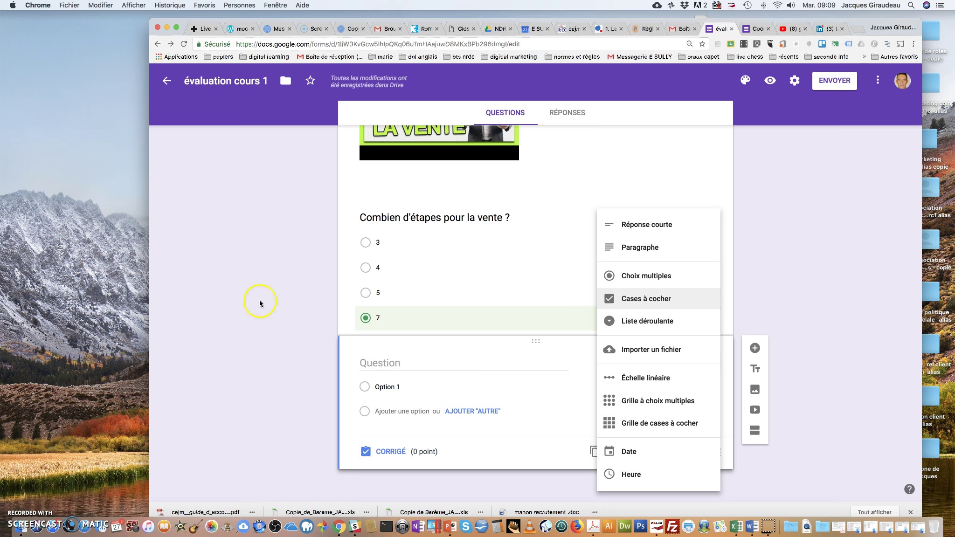
# Return to the list of recent forms and reopen the form "évaluation cours 1"
pyautogui.click(167, 81)
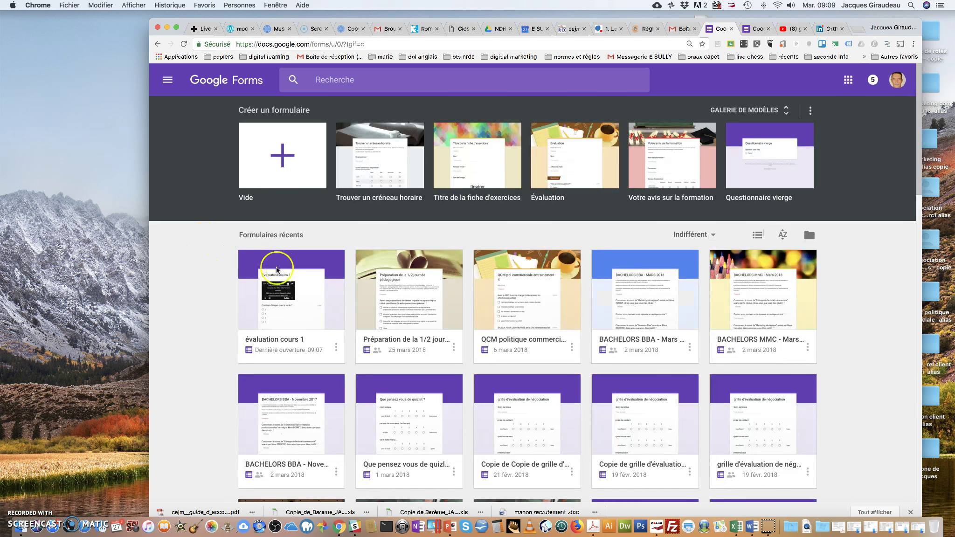
pyautogui.click(274, 269)
pyautogui.click(683, 130)
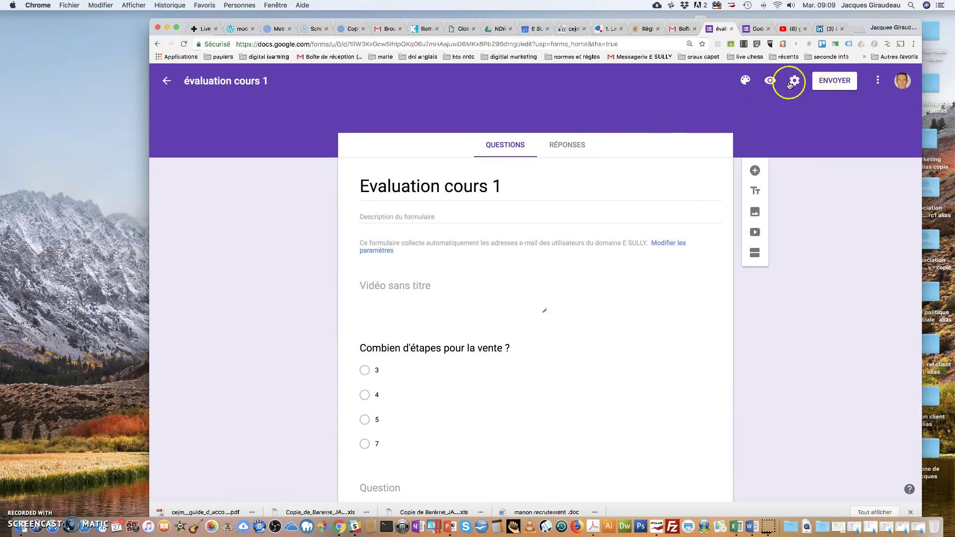
# Examine the form's e-mail and link sending options, trying "nrc" as the recipient, and close them without sending
pyautogui.click(825, 81)
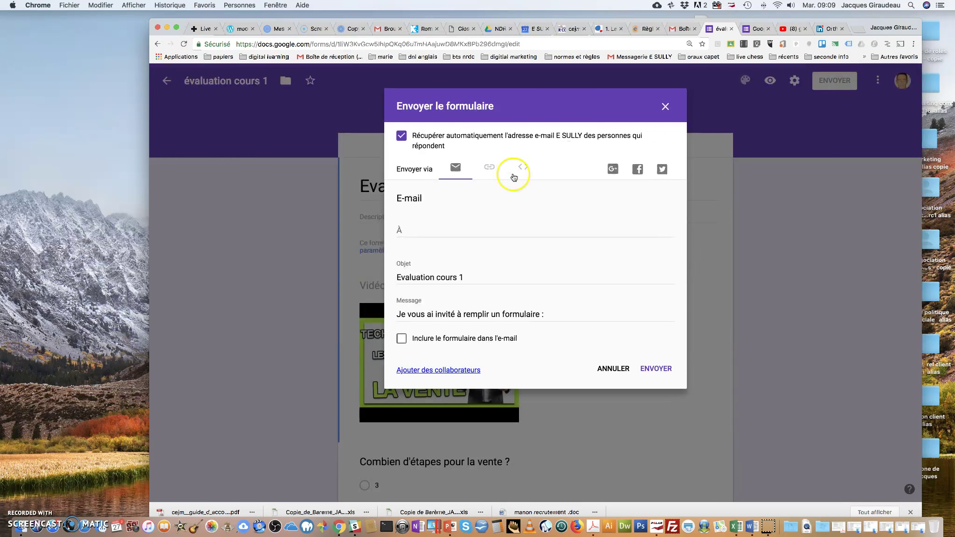
pyautogui.click(410, 227)
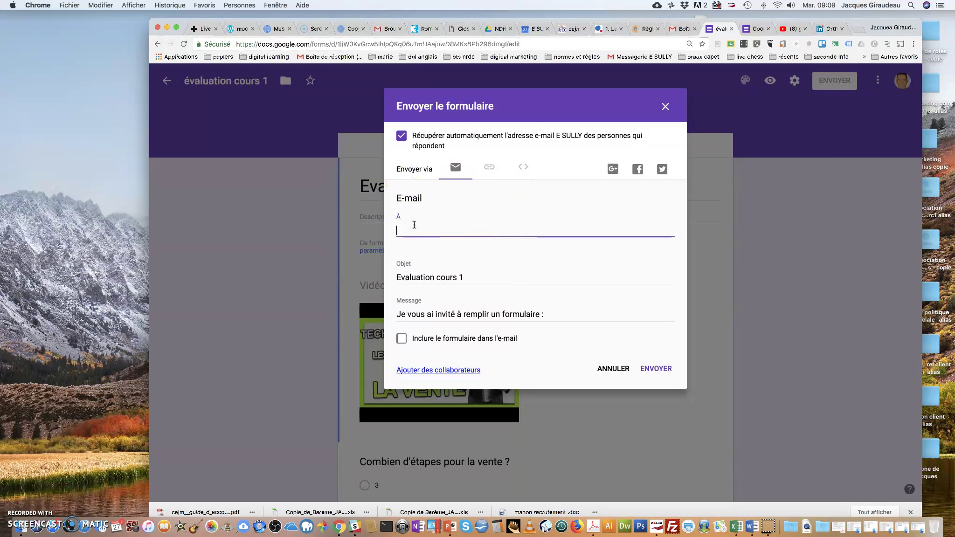
pyautogui.write('nrc')
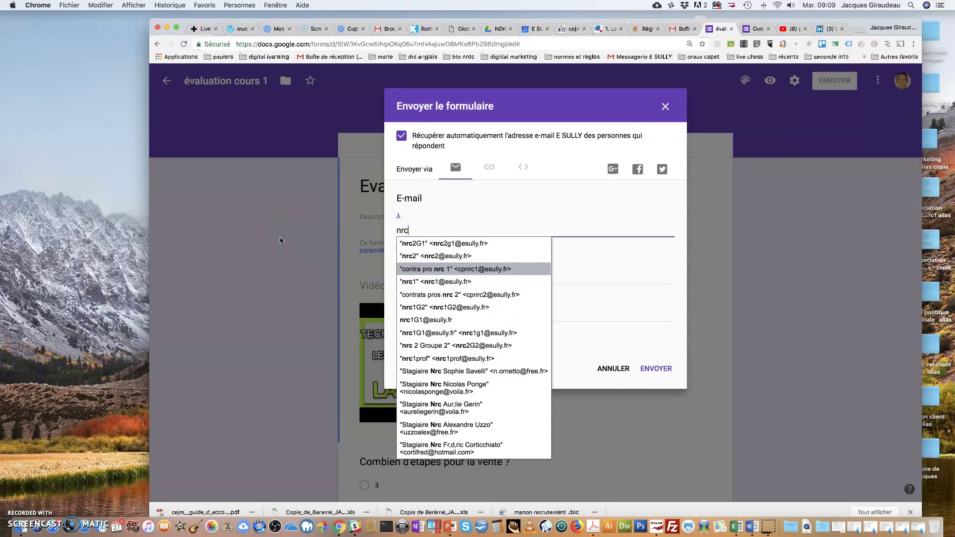
pyautogui.press('Escape')
pyautogui.click(325, 254)
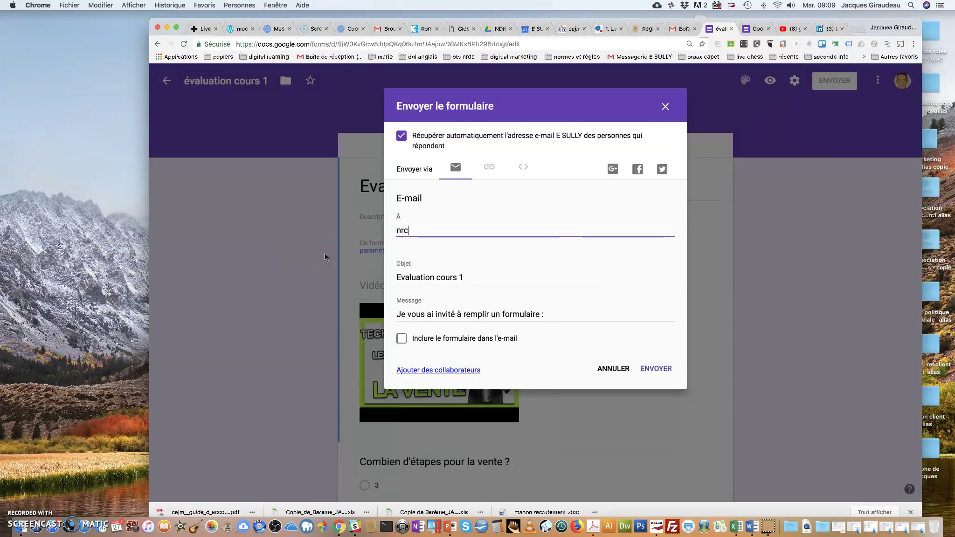
pyautogui.click(490, 169)
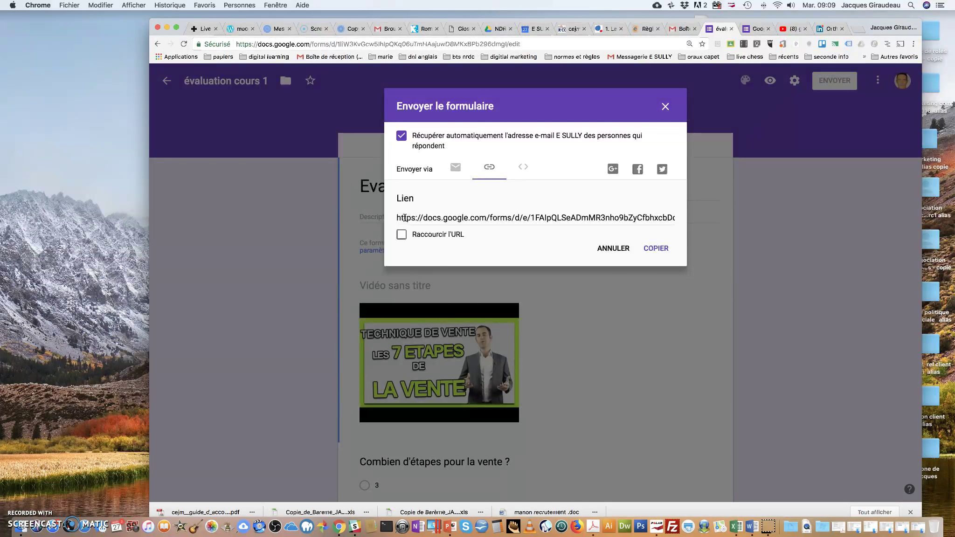
pyautogui.click(665, 108)
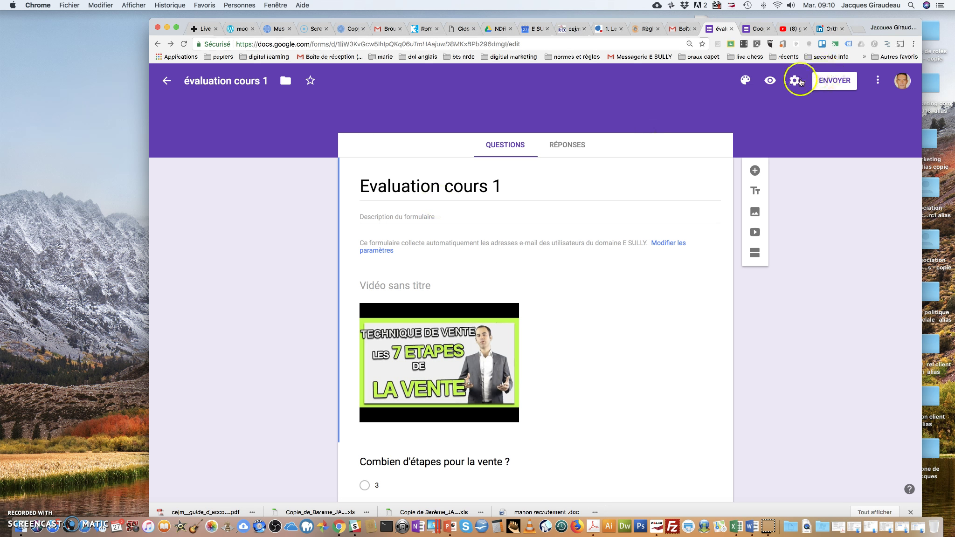
# Try including the form in the invitation e-mail, and leave the sending options without sending
pyautogui.click(834, 83)
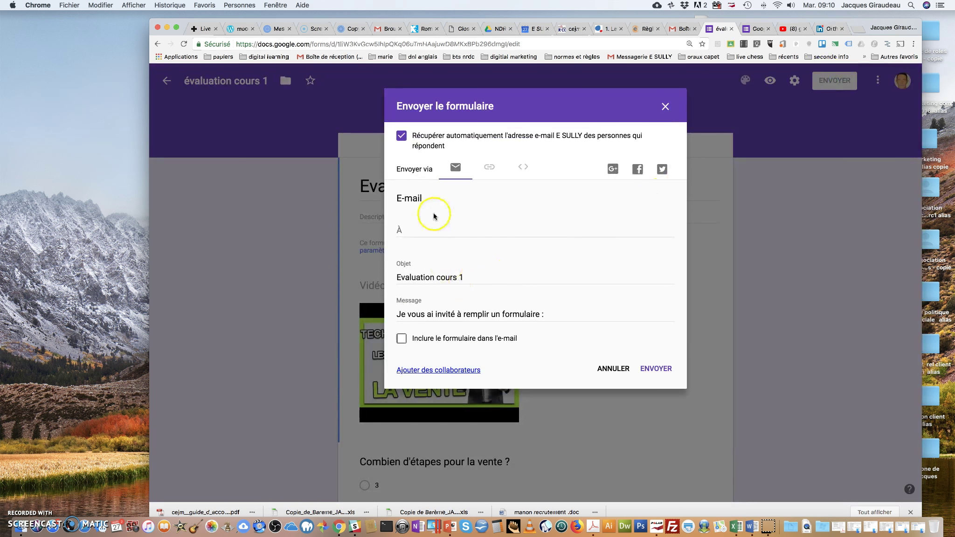
pyautogui.click(401, 340)
pyautogui.click(415, 373)
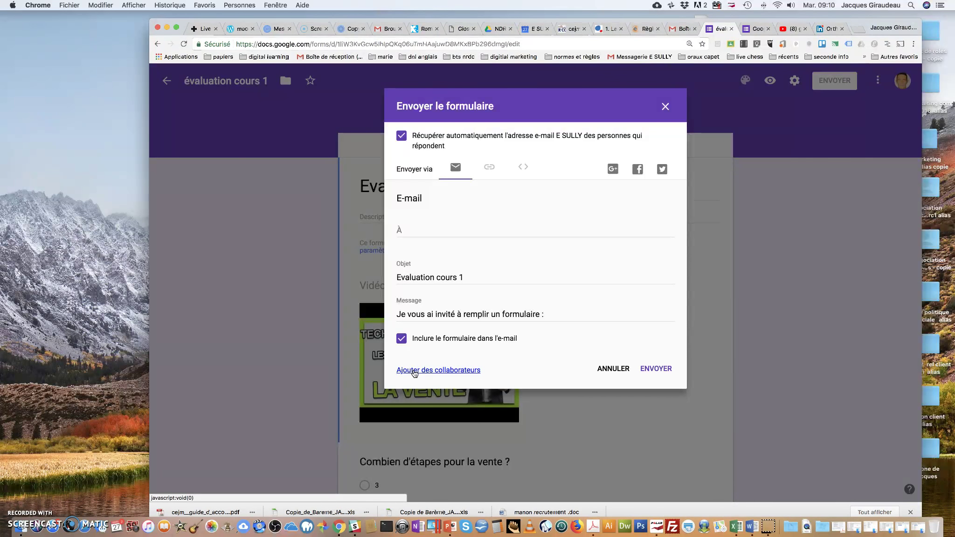
pyautogui.click(666, 107)
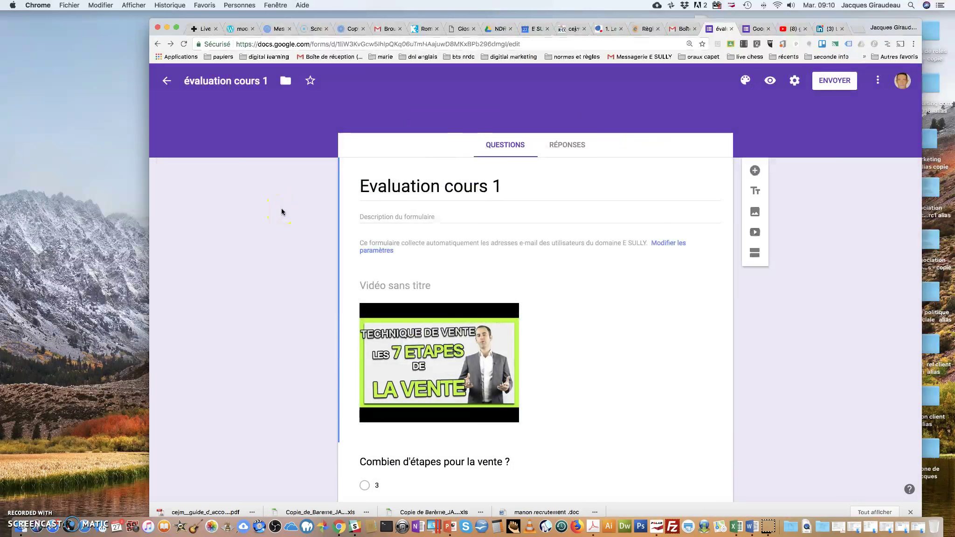
pyautogui.click(272, 213)
# Go to Google Classroom through the Gmail inbox and open the course "BTS NDRC échanges"
pyautogui.click(678, 30)
pyautogui.click(677, 31)
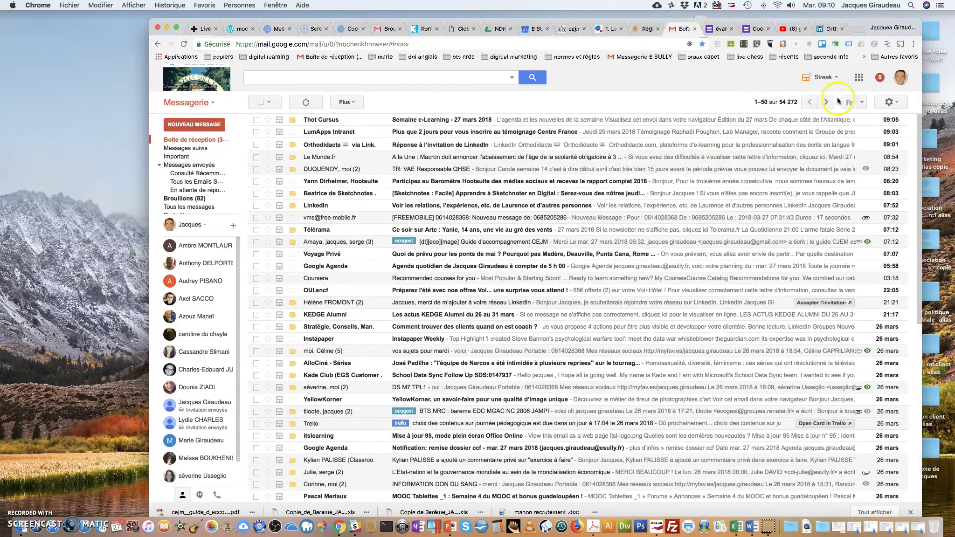
pyautogui.click(859, 77)
pyautogui.scroll(-5, 792, 383)
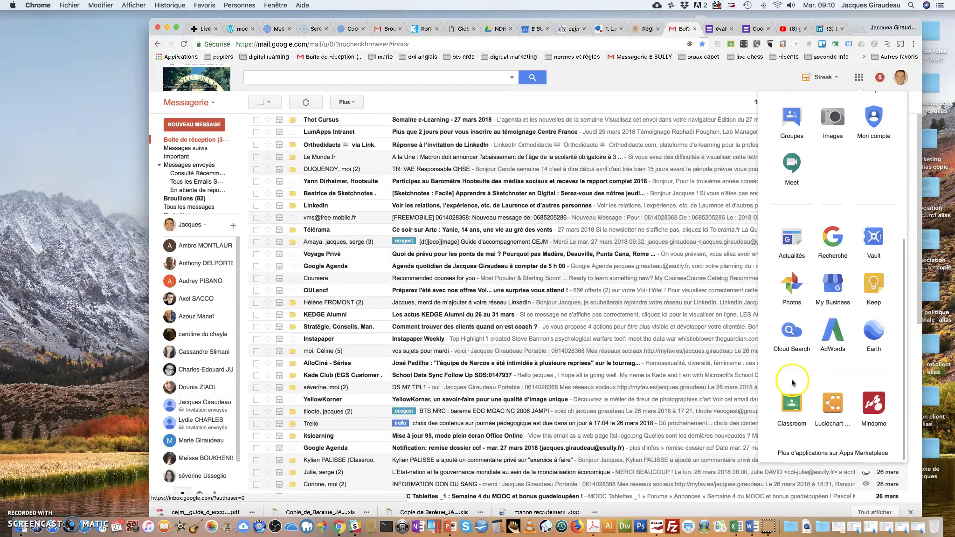
pyautogui.click(792, 402)
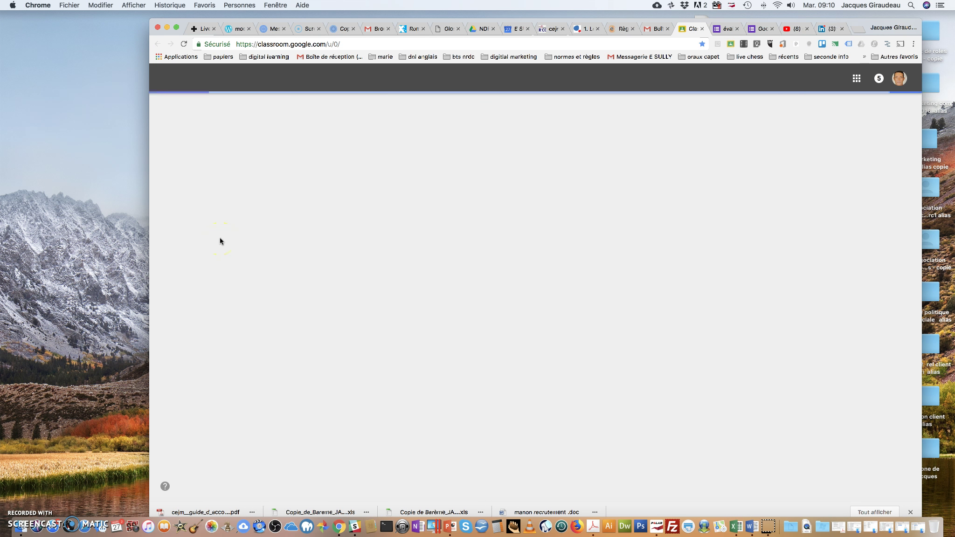
pyautogui.click(213, 242)
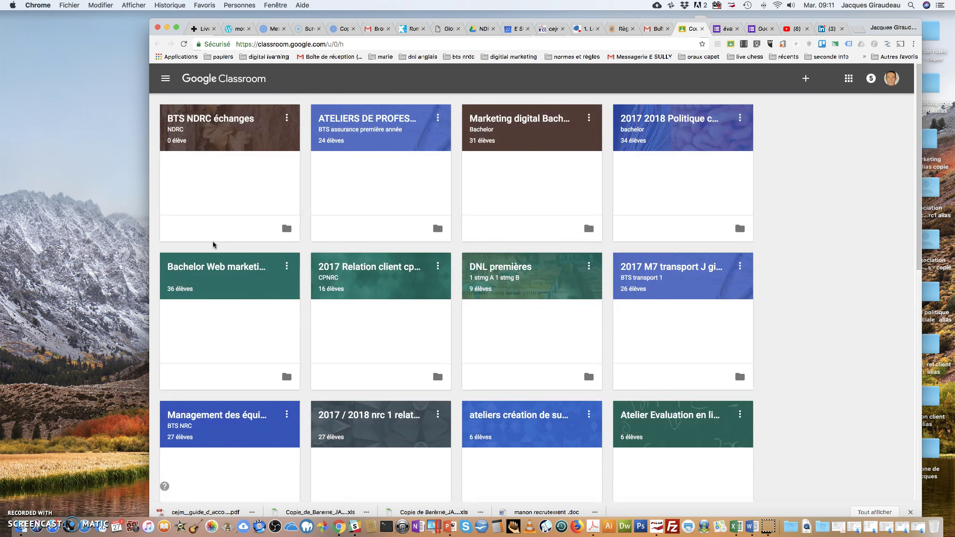
pyautogui.click(189, 125)
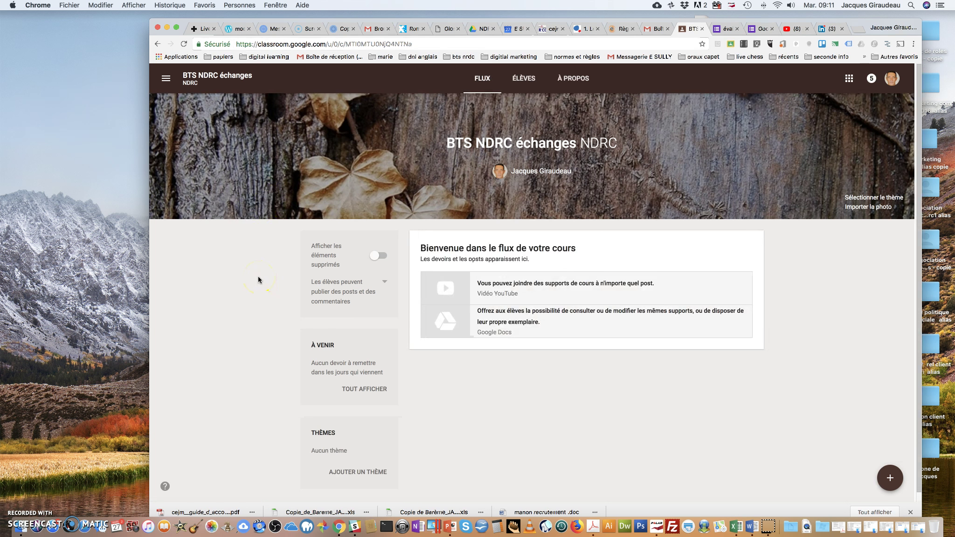
# Create a new assignment titled "qcm" for all students of the course
pyautogui.moveTo(890, 478)
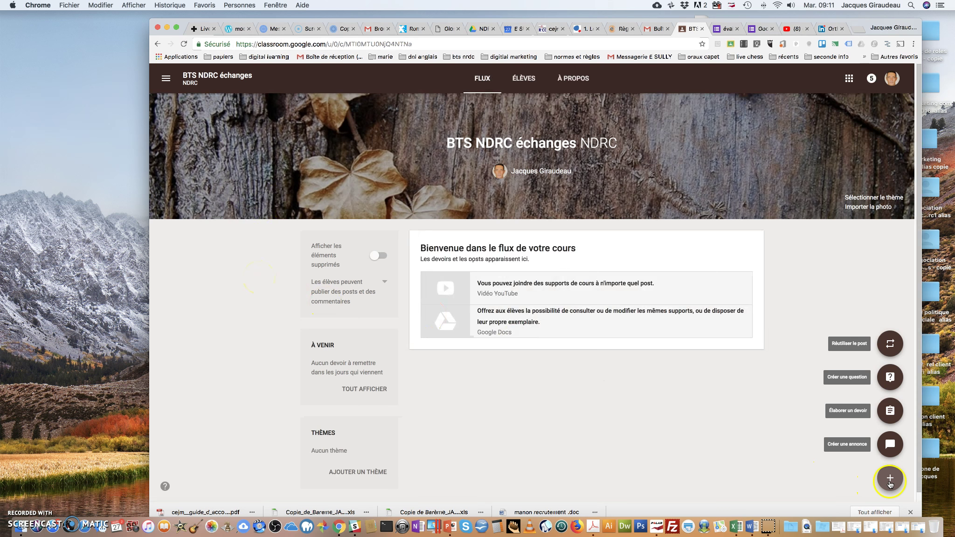
pyautogui.click(886, 414)
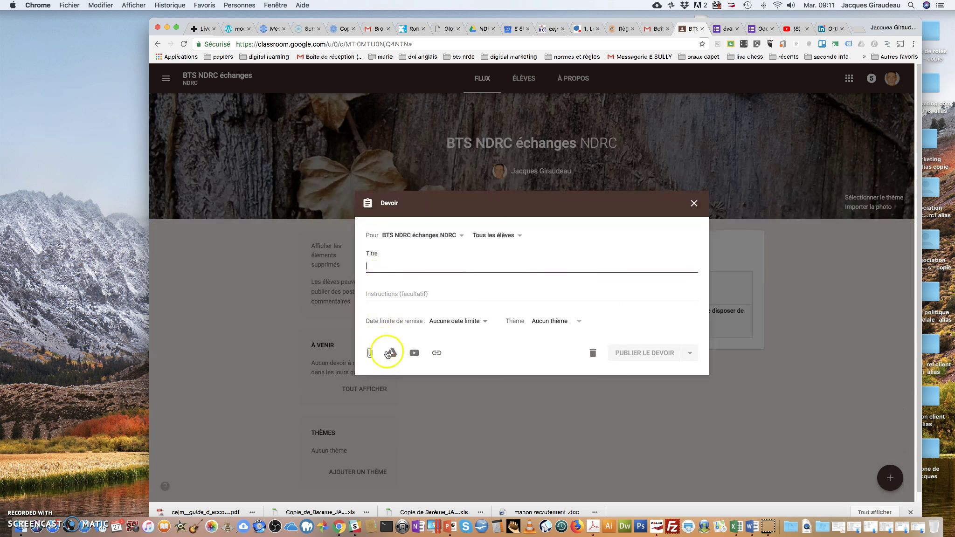
pyautogui.click(387, 270)
pyautogui.write('qcm')
pyautogui.click(375, 294)
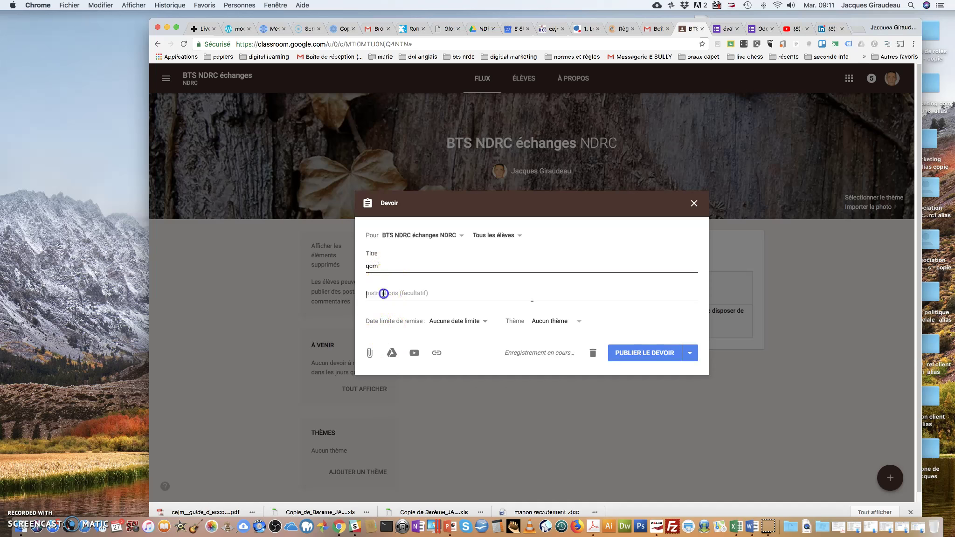
# Attach the form "évaluation cours 1" from Google Drive to the assignment
pyautogui.click(392, 354)
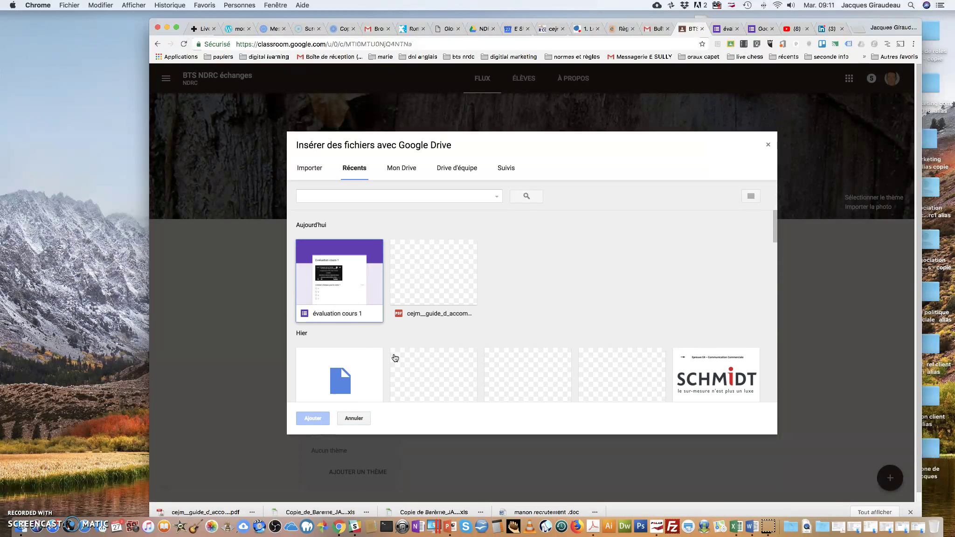
pyautogui.click(351, 254)
pyautogui.click(351, 253)
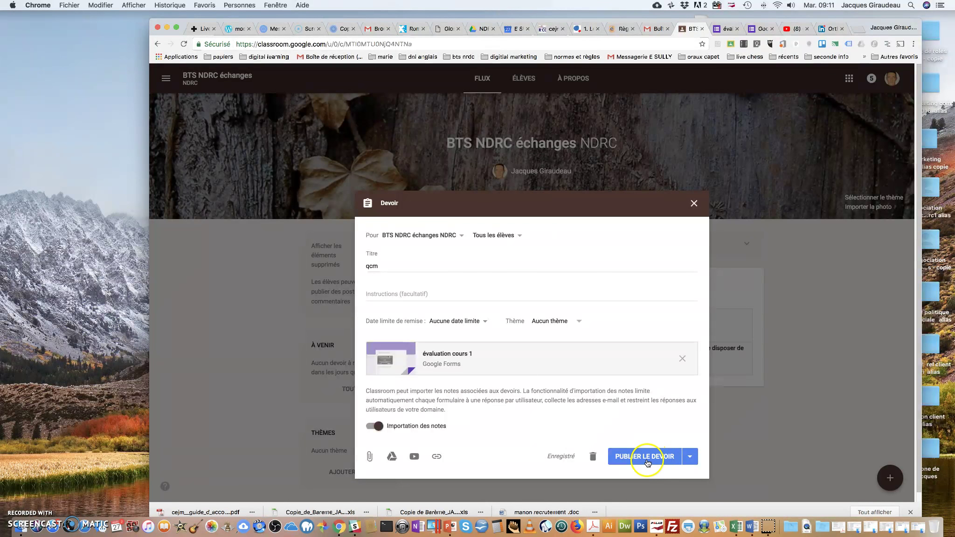
# Schedule the "qcm" assignment for 28 mars 2018 at 08:00 instead of publishing it immediately
pyautogui.click(688, 459)
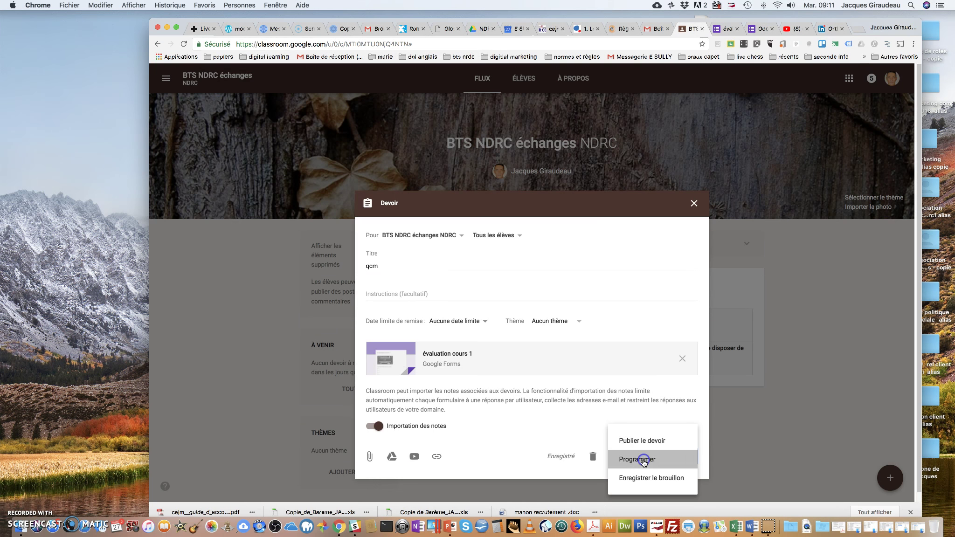
pyautogui.click(643, 458)
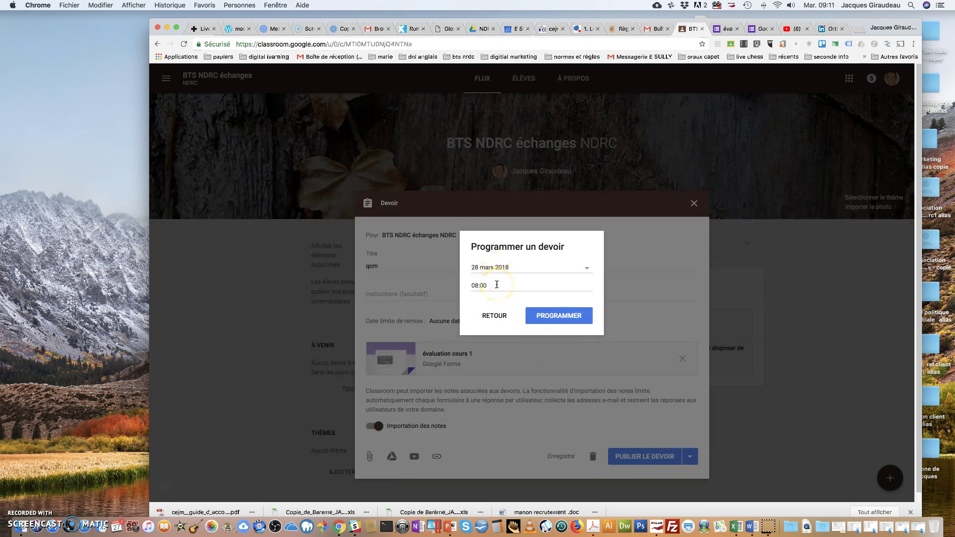
pyautogui.click(552, 322)
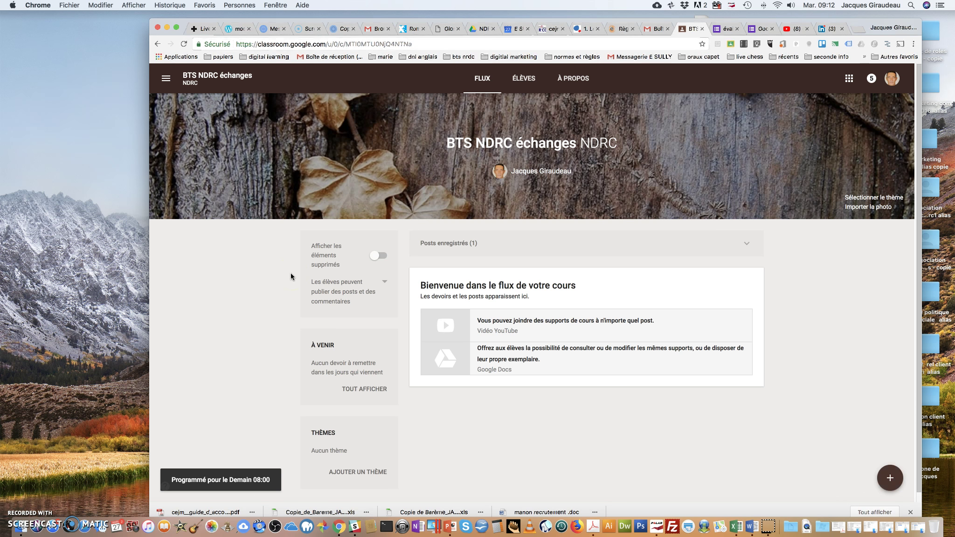
# Switch back to Google Forms and open the existing quiz "qcm GRC d'entraînement 2" from the recent forms
pyautogui.click(378, 29)
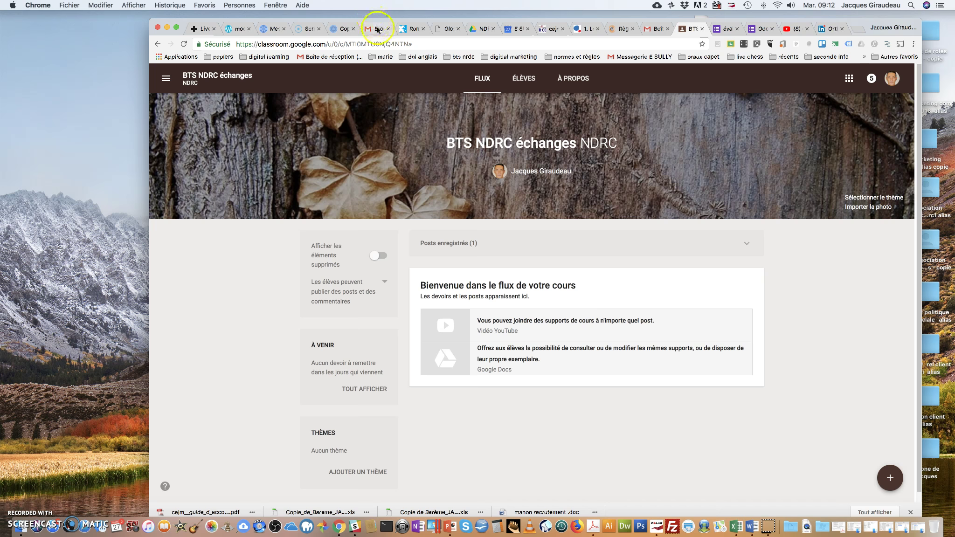
pyautogui.click(160, 81)
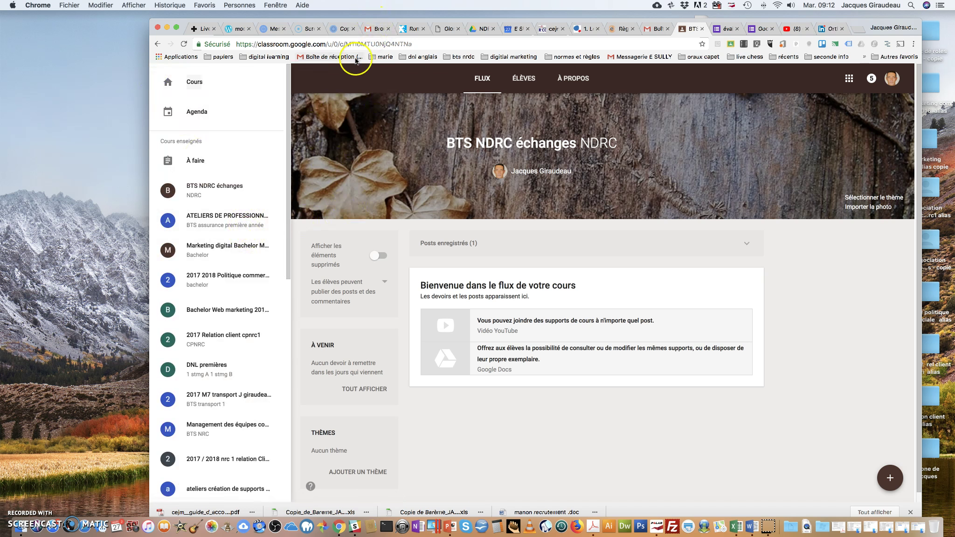
pyautogui.click(720, 30)
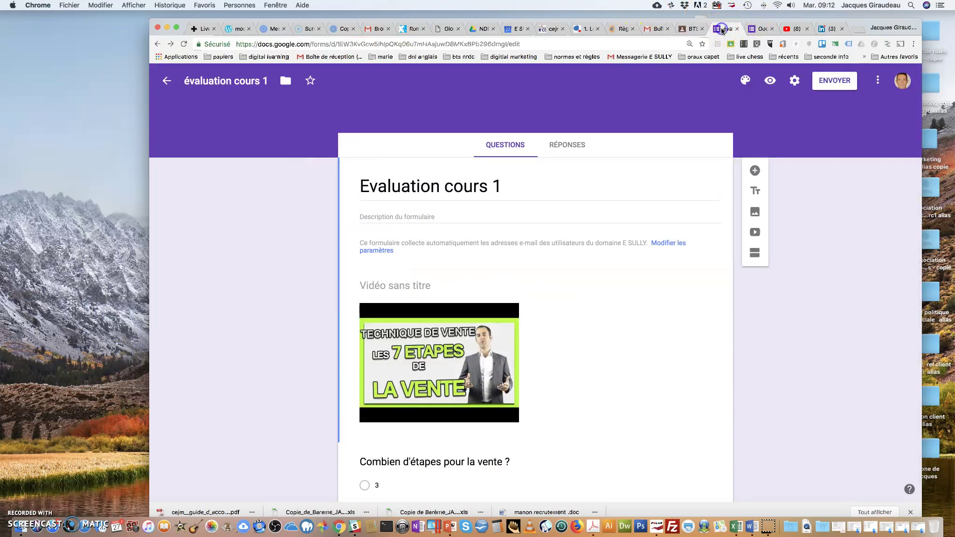
pyautogui.click(165, 81)
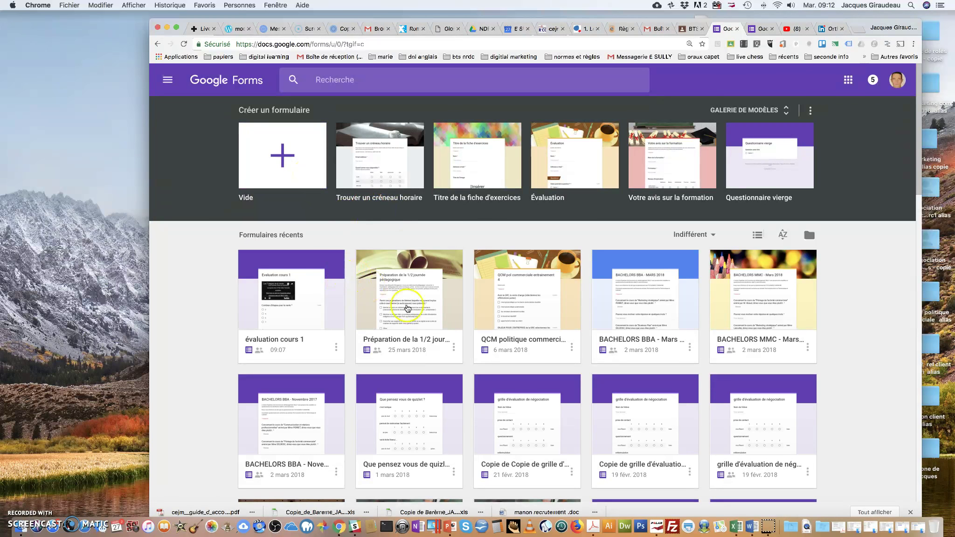
pyautogui.scroll(-3, 388, 362)
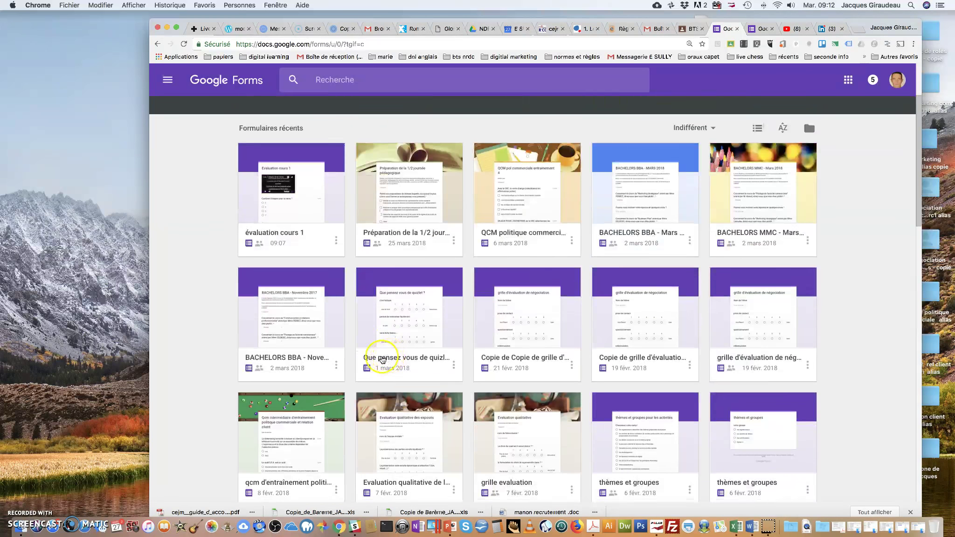
pyautogui.scroll(-6, 382, 359)
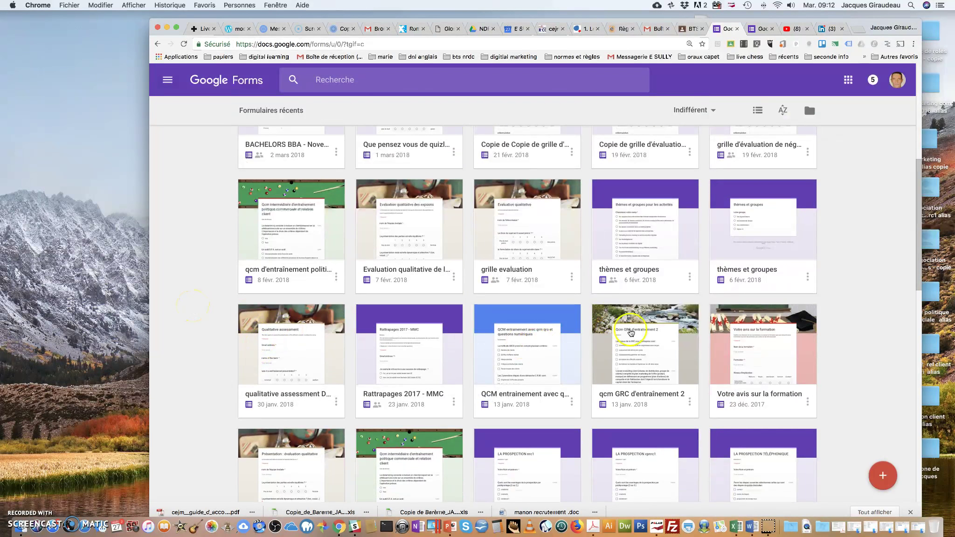
pyautogui.click(615, 321)
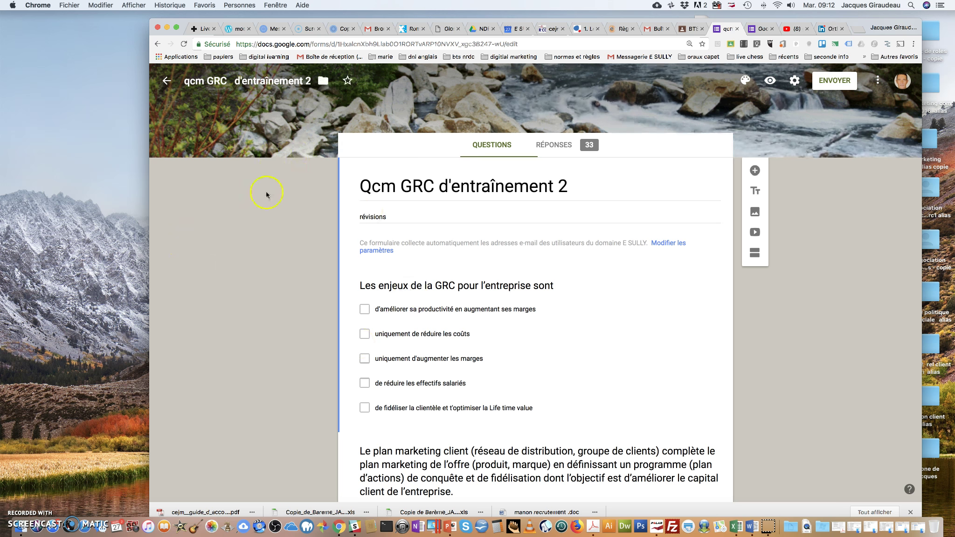
# Review the quiz's response summary, including the score statistics, the points distribution, the frequently missed questions and the scores
pyautogui.click(558, 148)
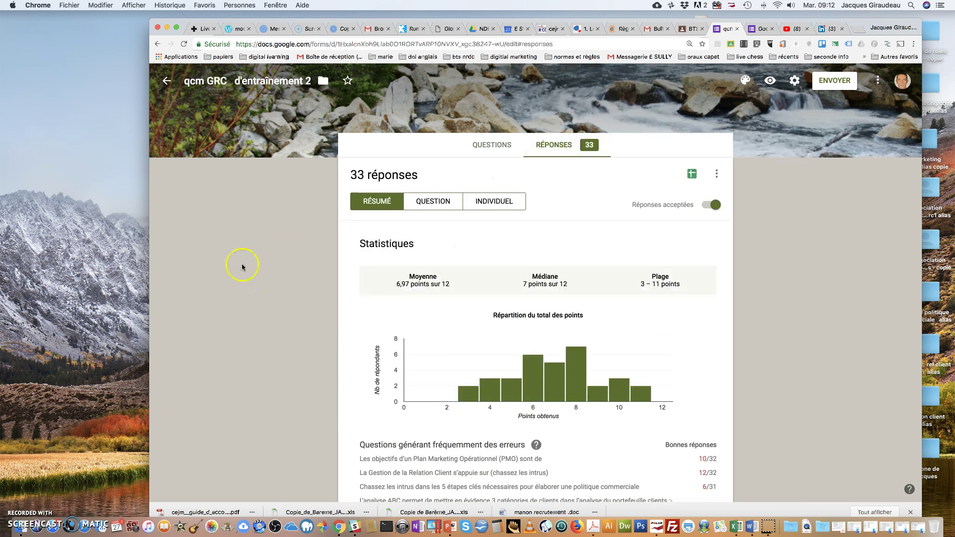
pyautogui.scroll(-2, 235, 276)
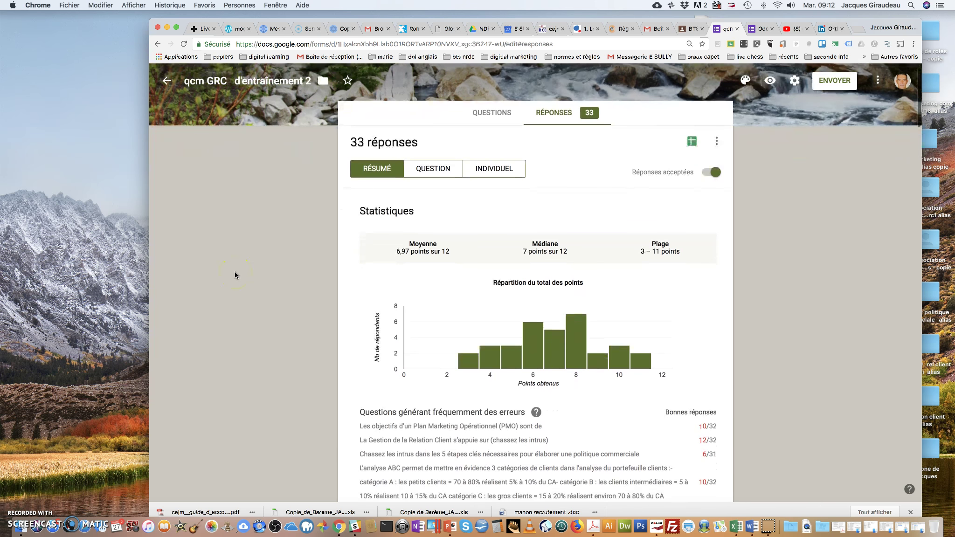
pyautogui.scroll(-1, 235, 275)
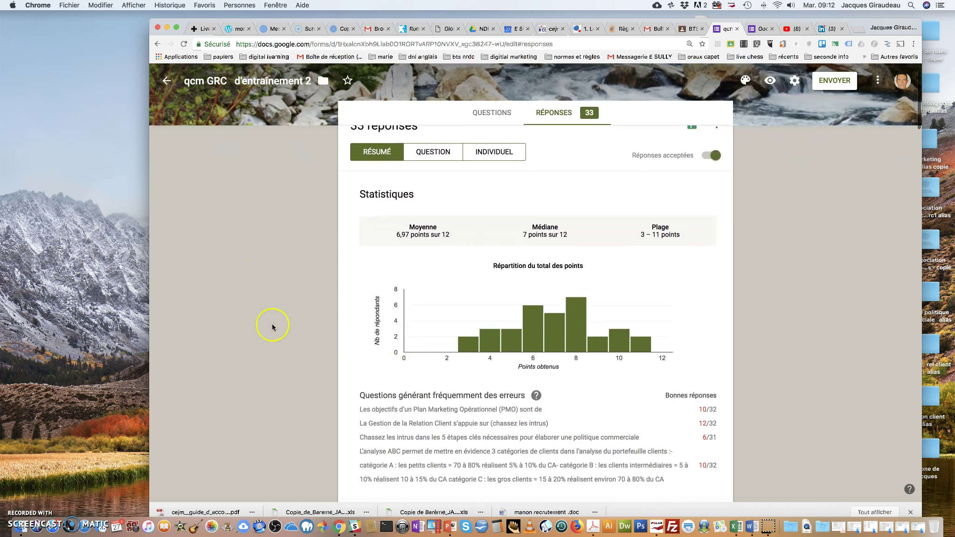
pyautogui.scroll(1, 271, 325)
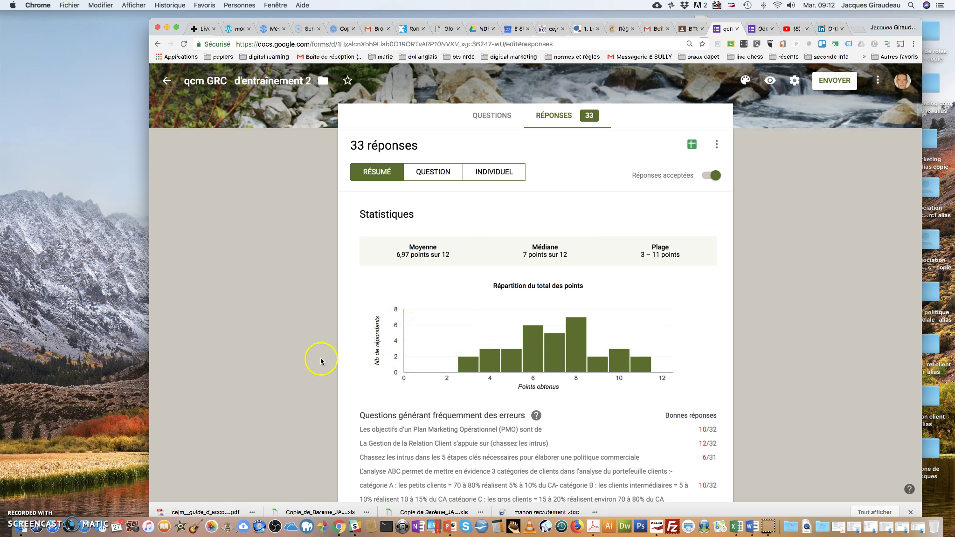
pyautogui.scroll(-3, 311, 358)
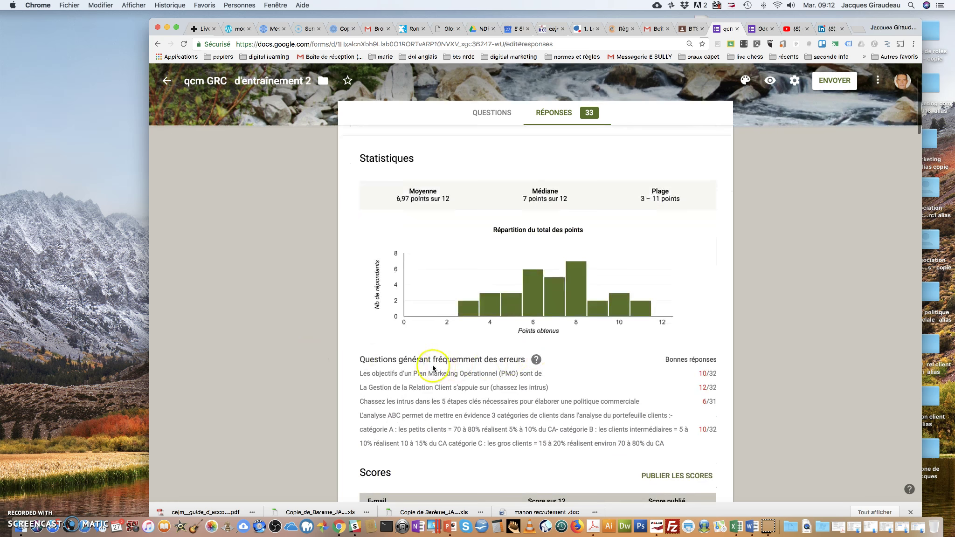
pyautogui.scroll(-3, 247, 357)
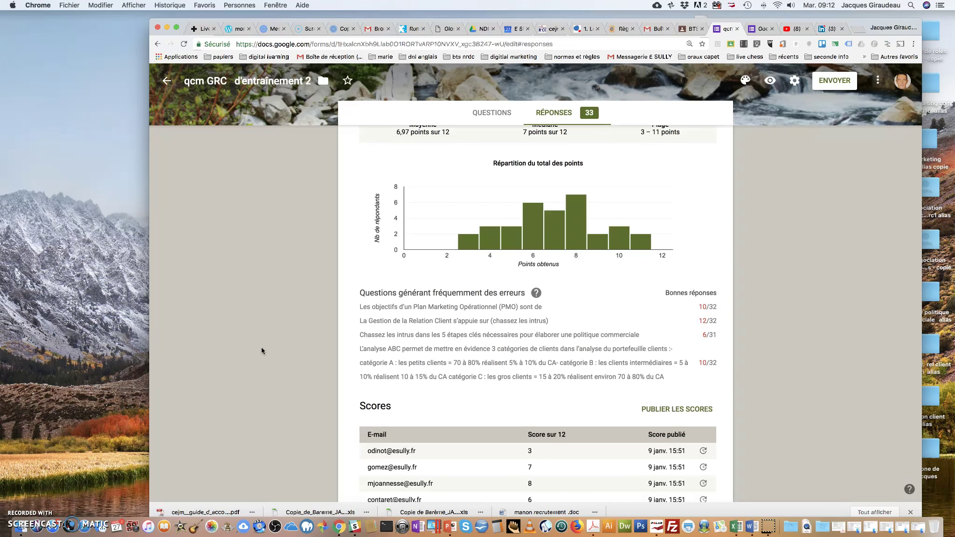
# Examine the points distribution chart and the list of frequently missed questions with their correct-answer counts in the response summary
pyautogui.scroll(-2, 261, 350)
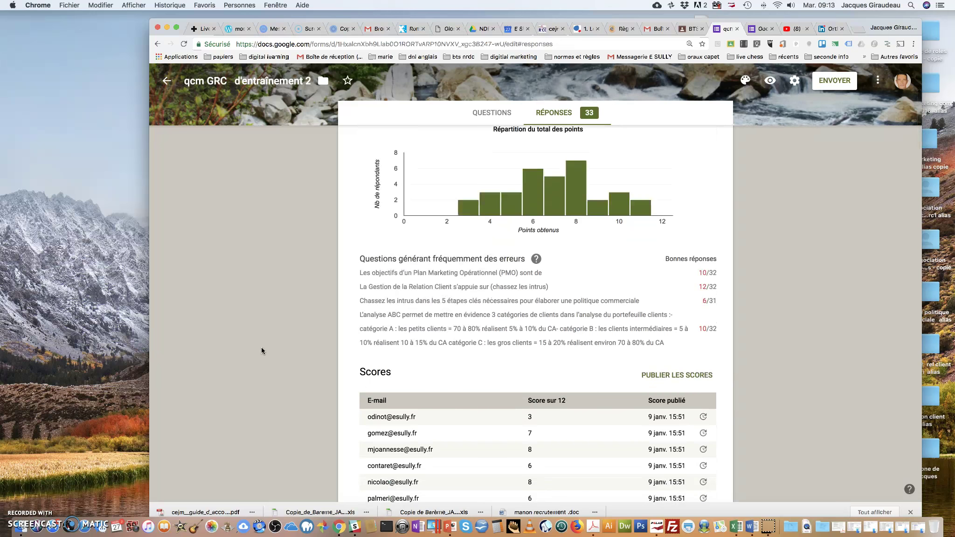
pyautogui.scroll(1, 420, 285)
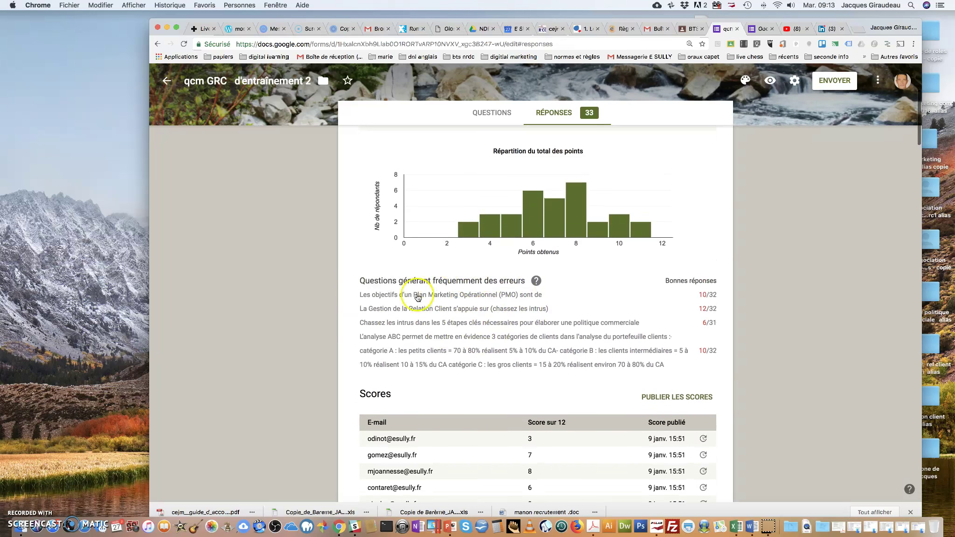
pyautogui.scroll(1, 406, 299)
pyautogui.scroll(1, 277, 316)
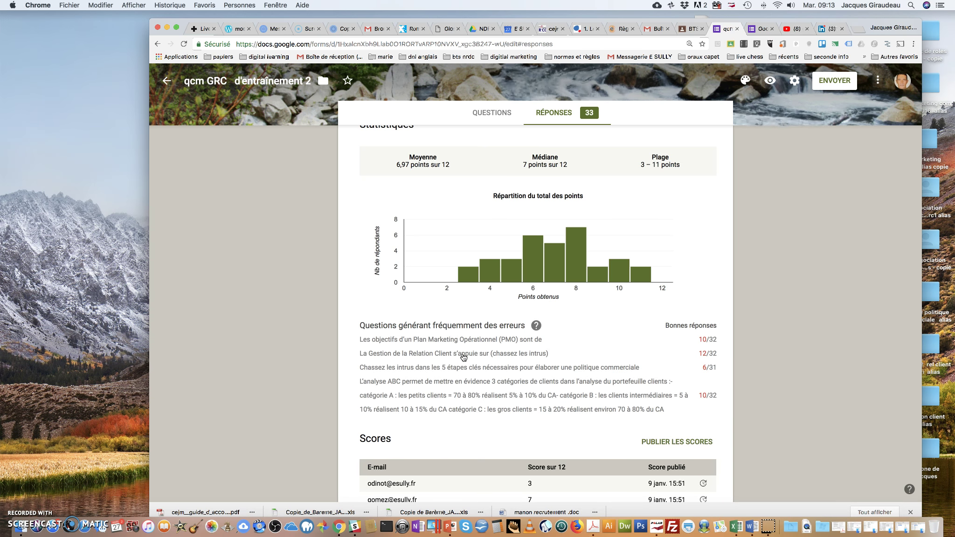
pyautogui.click(499, 357)
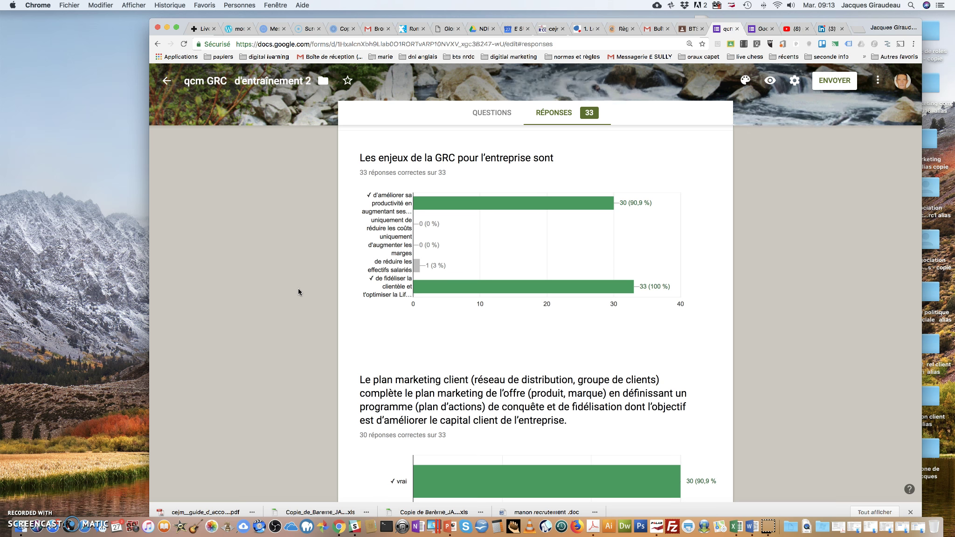
# Examine the answer charts for the individual quiz questions, from "Les enjeux de la GRC pour l'entreprise sont" to the ABC analysis question
pyautogui.scroll(-5, 299, 293)
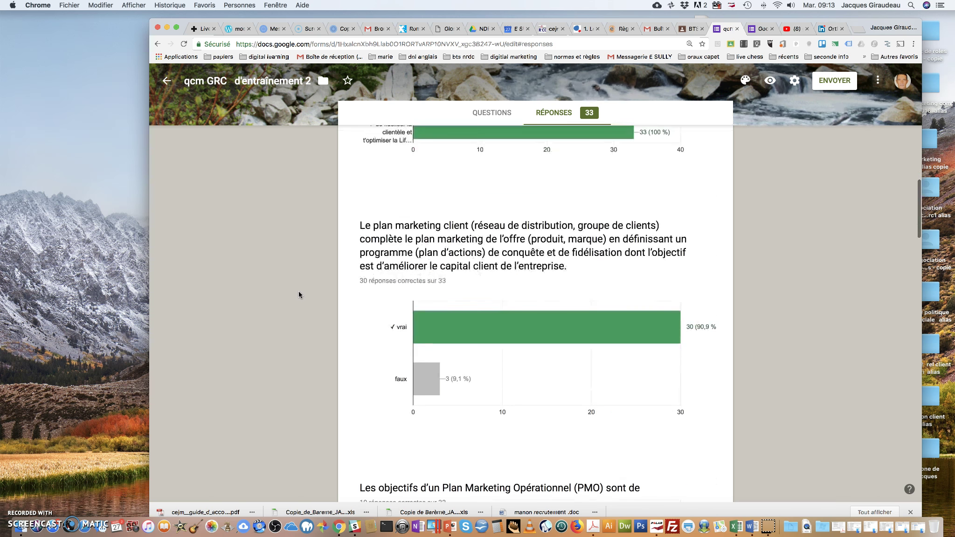
pyautogui.scroll(-5, 299, 294)
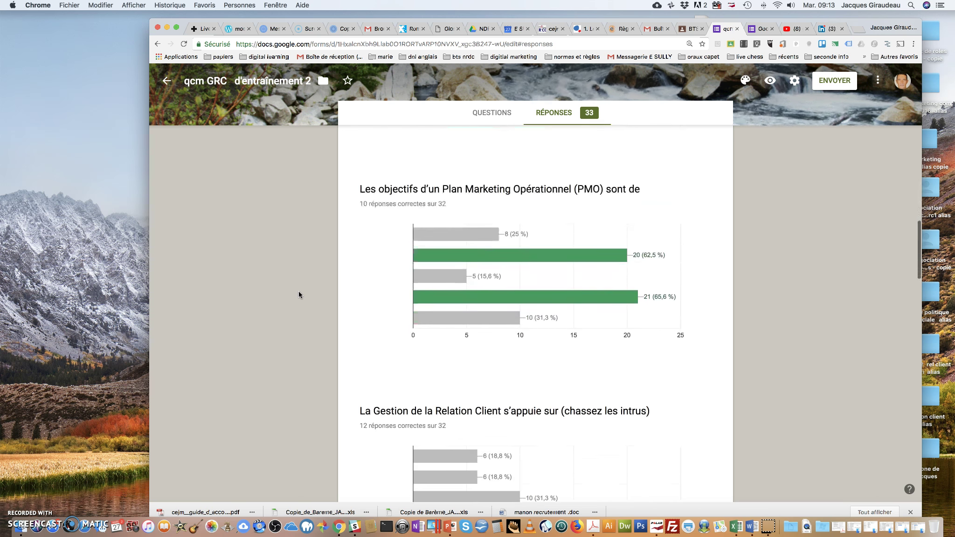
pyautogui.scroll(-2, 299, 295)
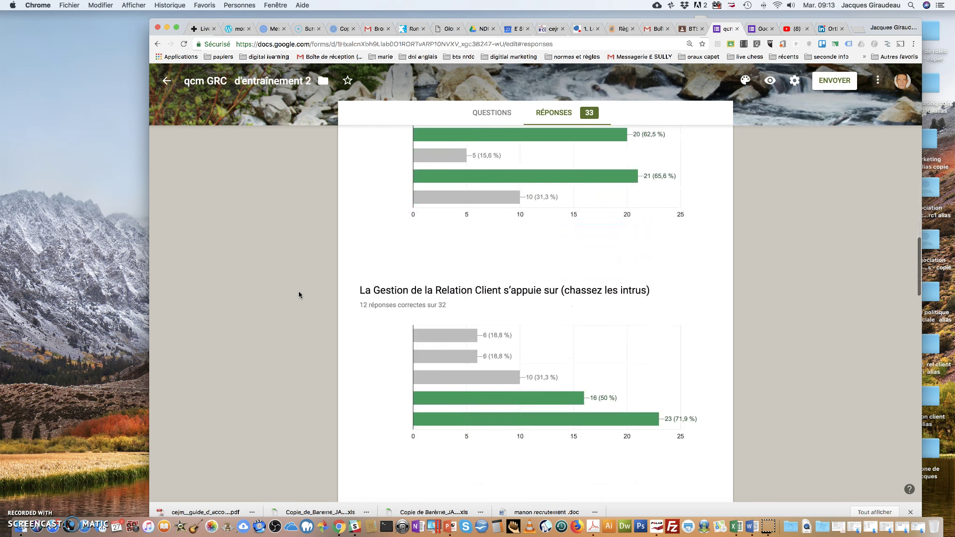
pyautogui.scroll(-6, 299, 294)
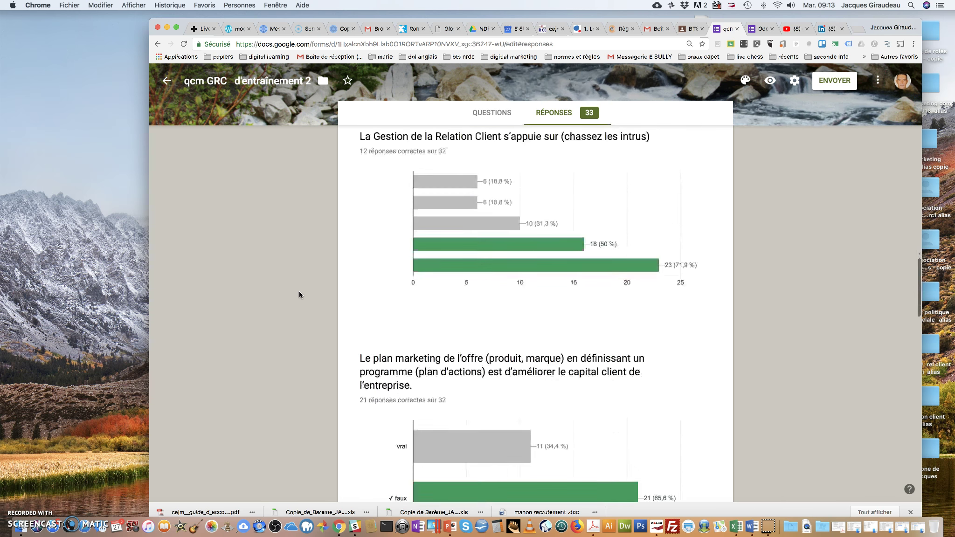
pyautogui.scroll(-5, 301, 293)
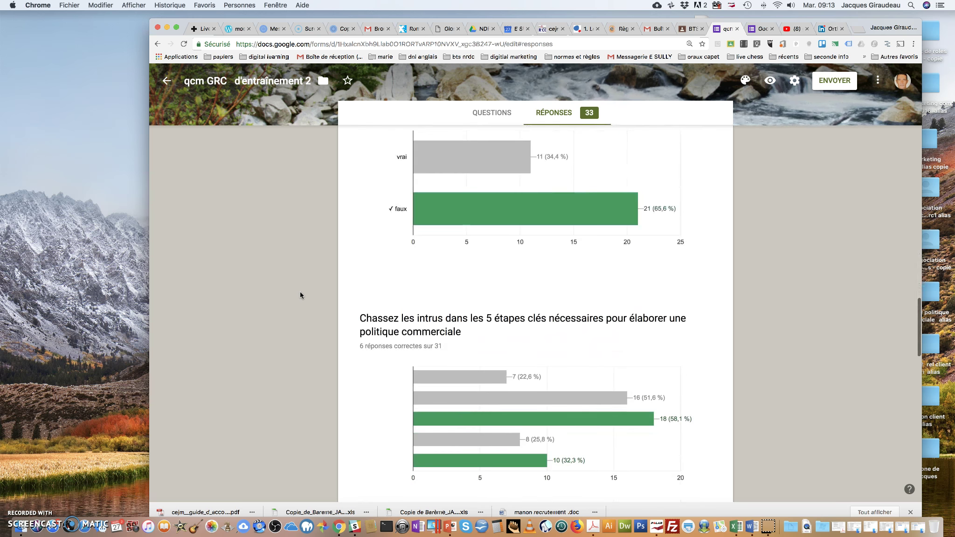
pyautogui.scroll(-4, 300, 295)
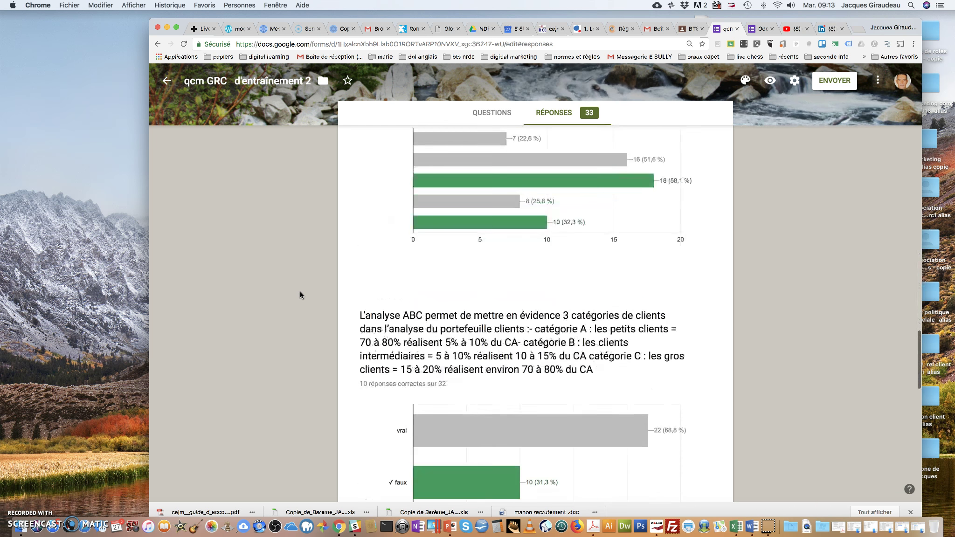
pyautogui.scroll(-4, 301, 295)
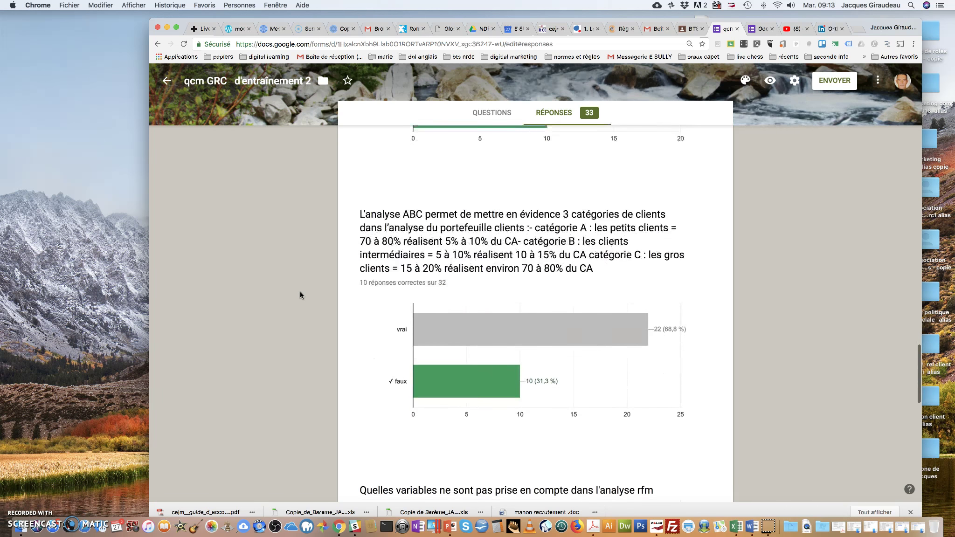
pyautogui.scroll(10, 300, 294)
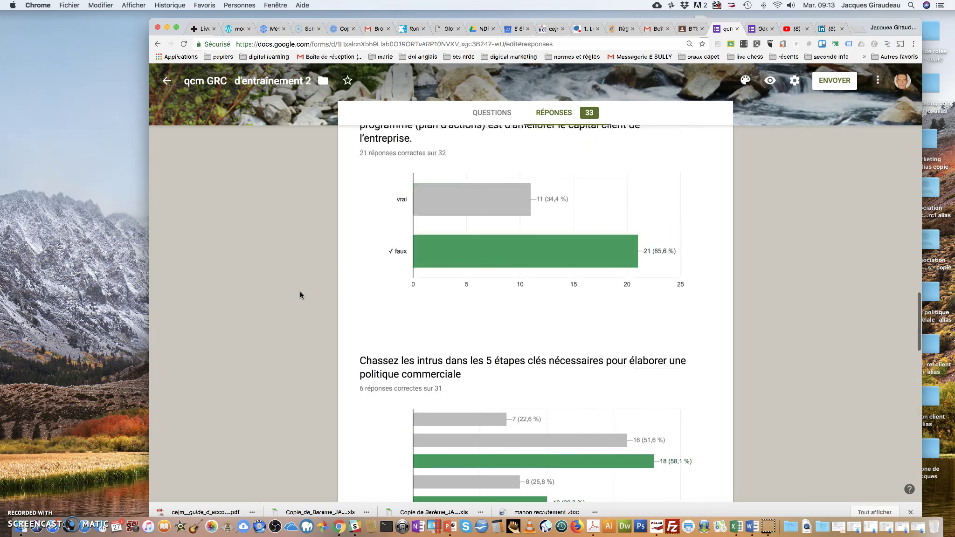
pyautogui.scroll(20, 300, 295)
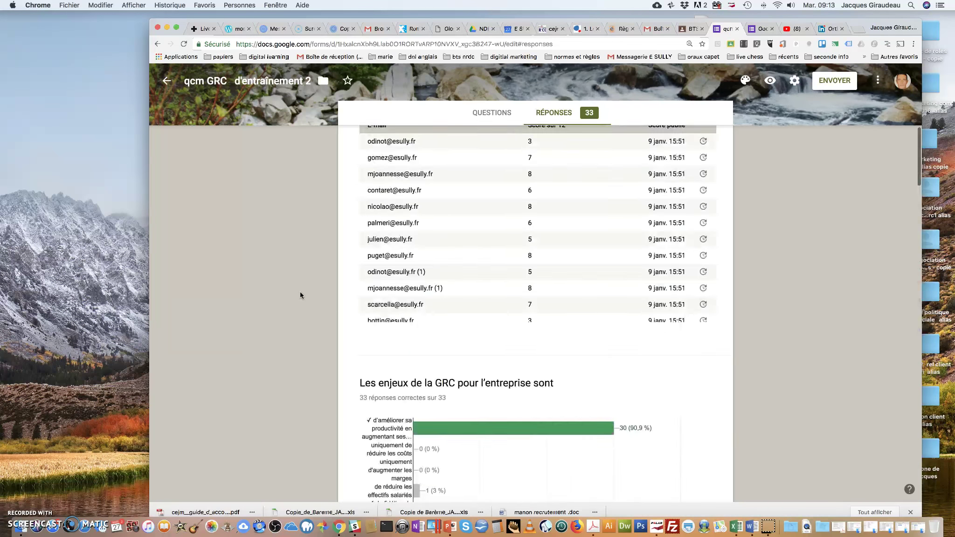
pyautogui.click(362, 287)
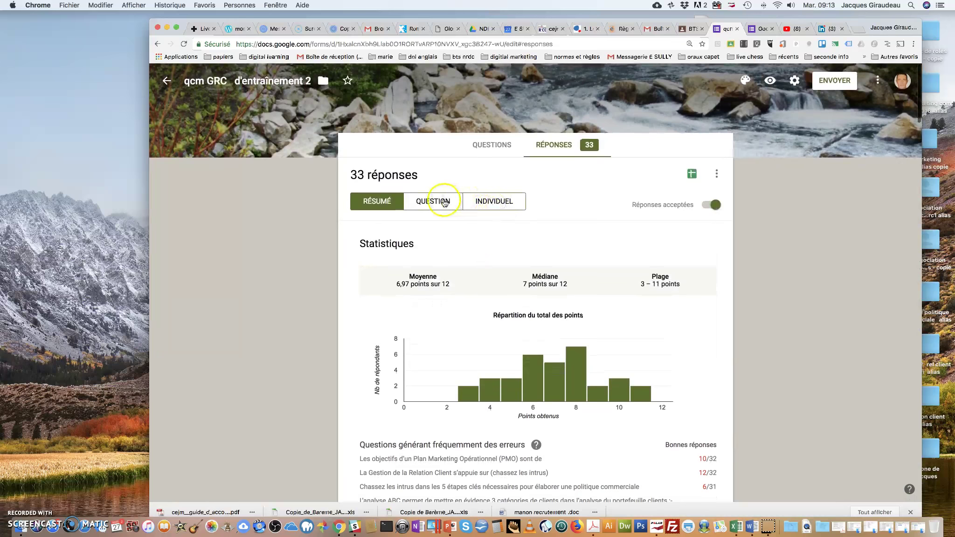
# View the quiz responses by question, followed by the first respondent's individual graded response
pyautogui.click(437, 202)
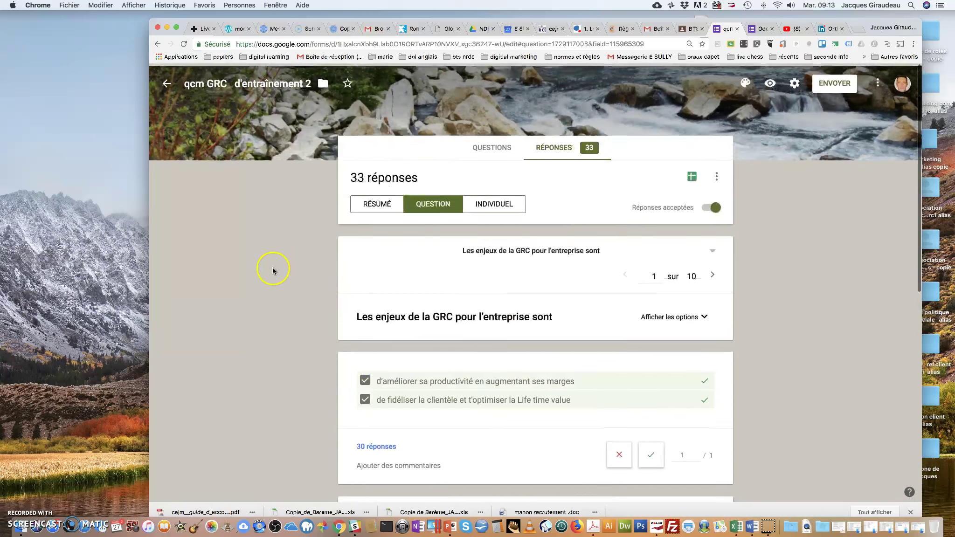
pyautogui.click(494, 201)
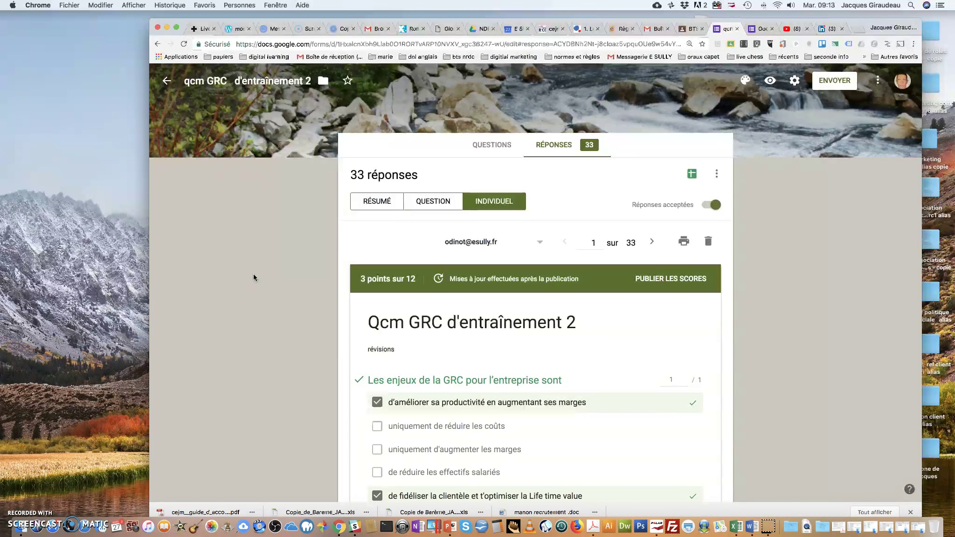
pyautogui.click(243, 278)
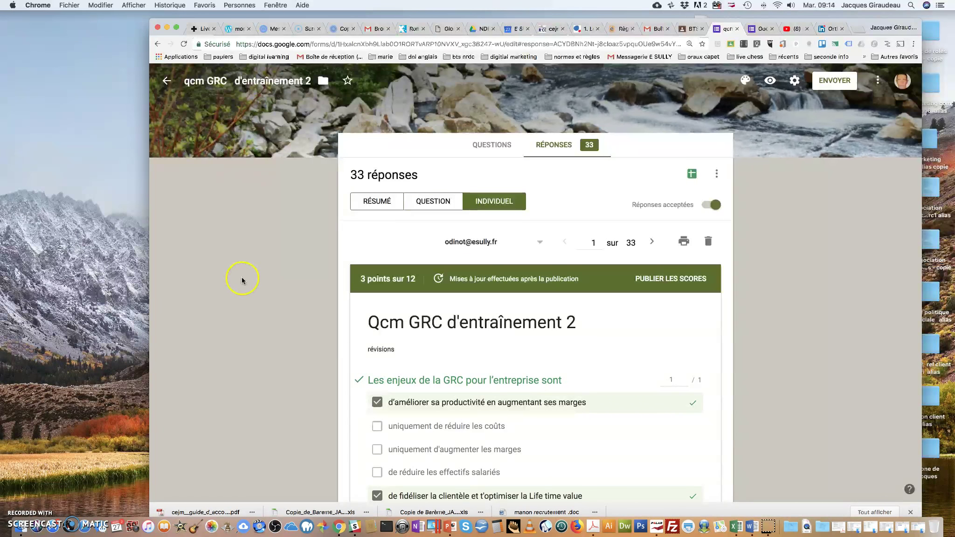
pyautogui.click(658, 283)
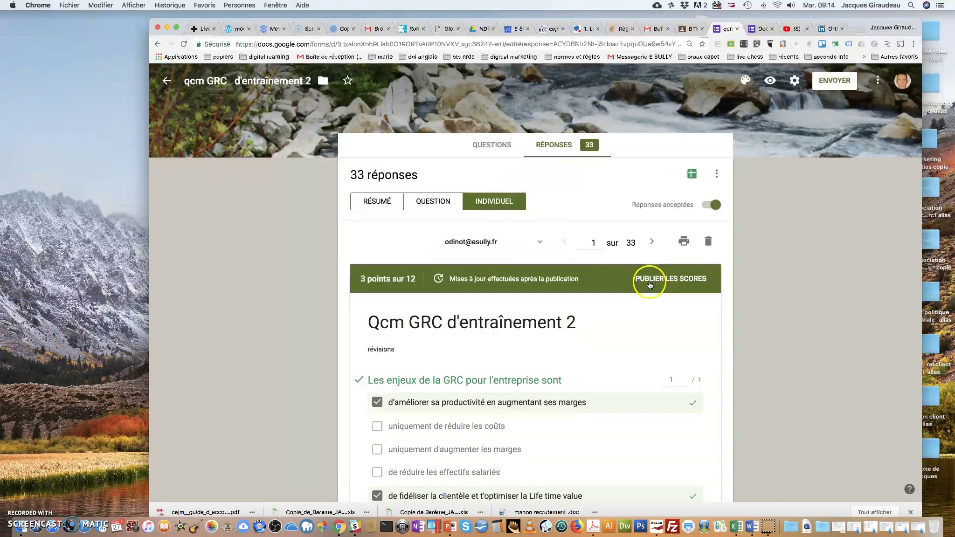